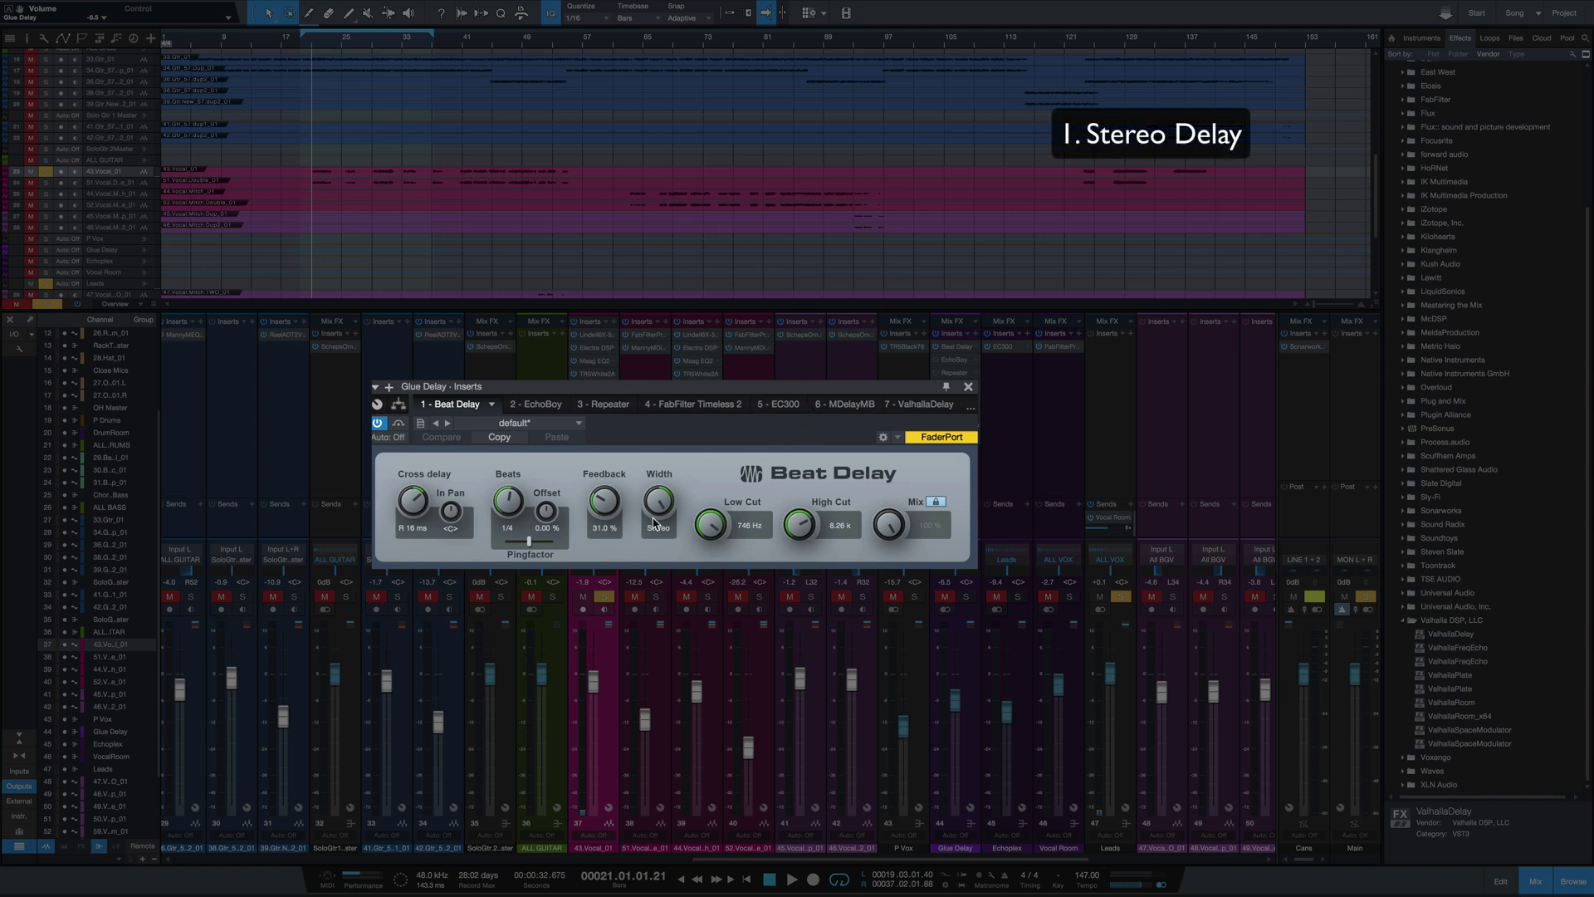
- Mute the Glue Delay channel and play the looped vocal section without the delay, moving the Beat Delay window clear of the inserts
drag(666, 508, 662, 459)
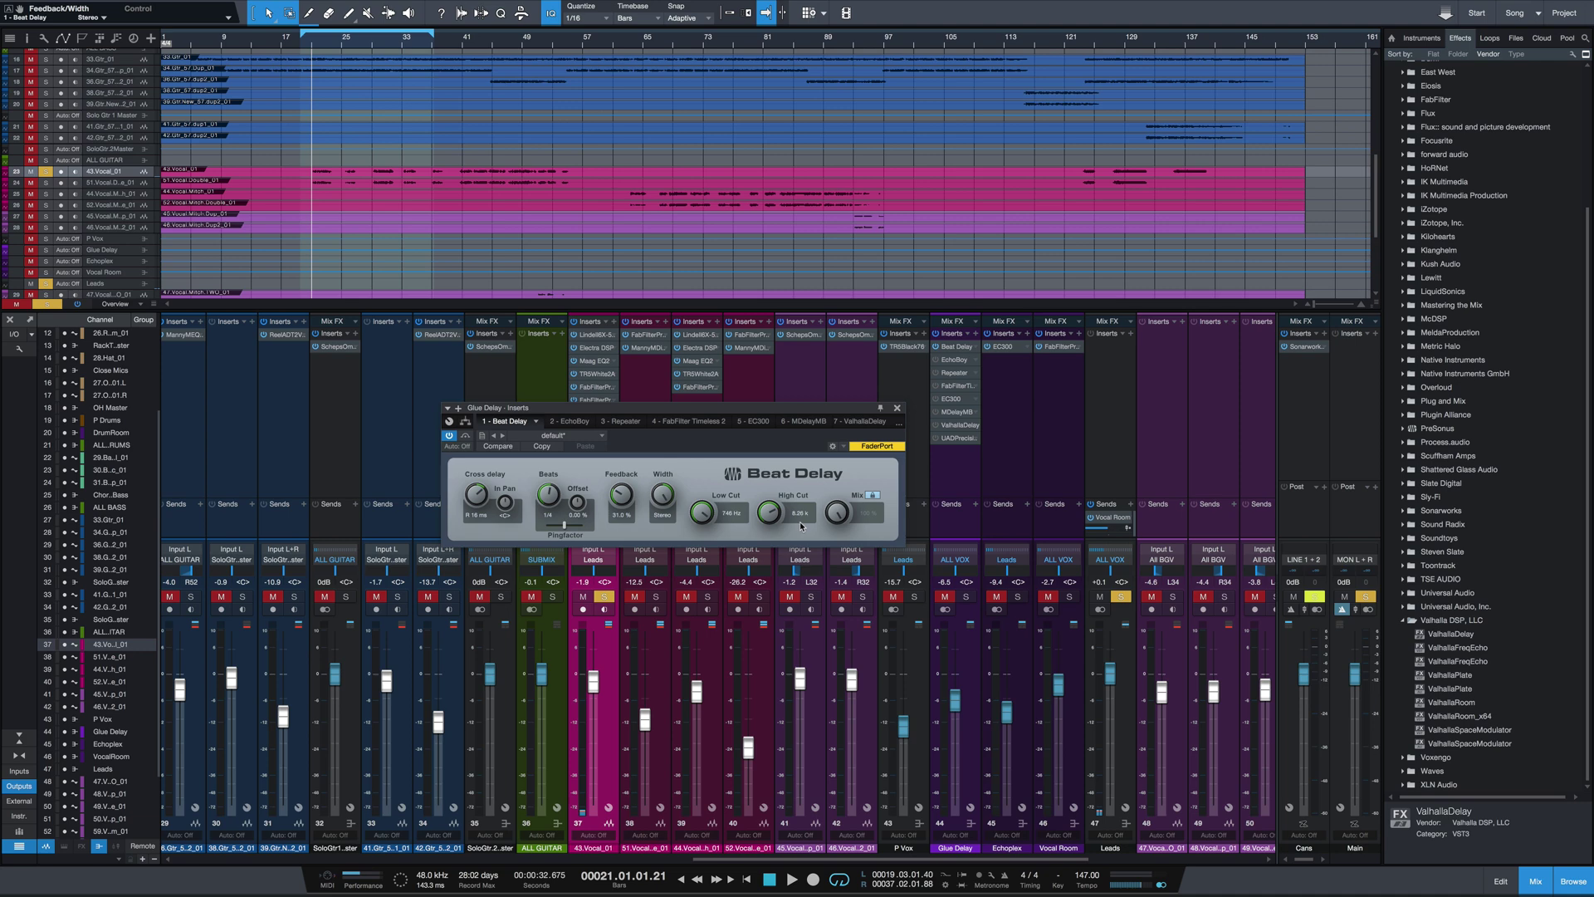
click(945, 597)
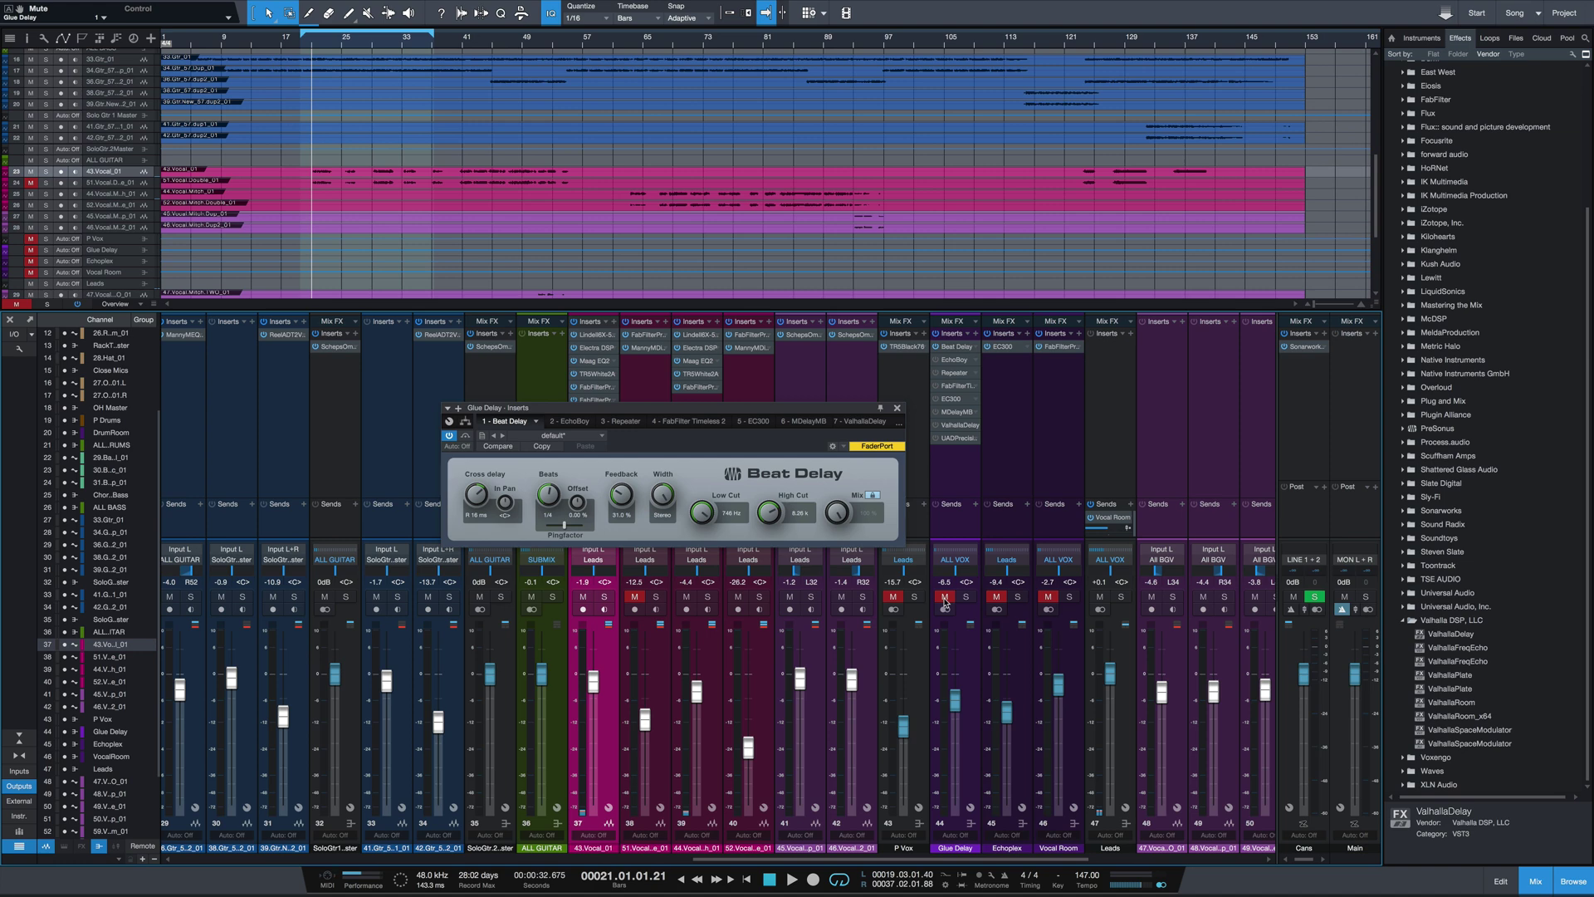
key(space)
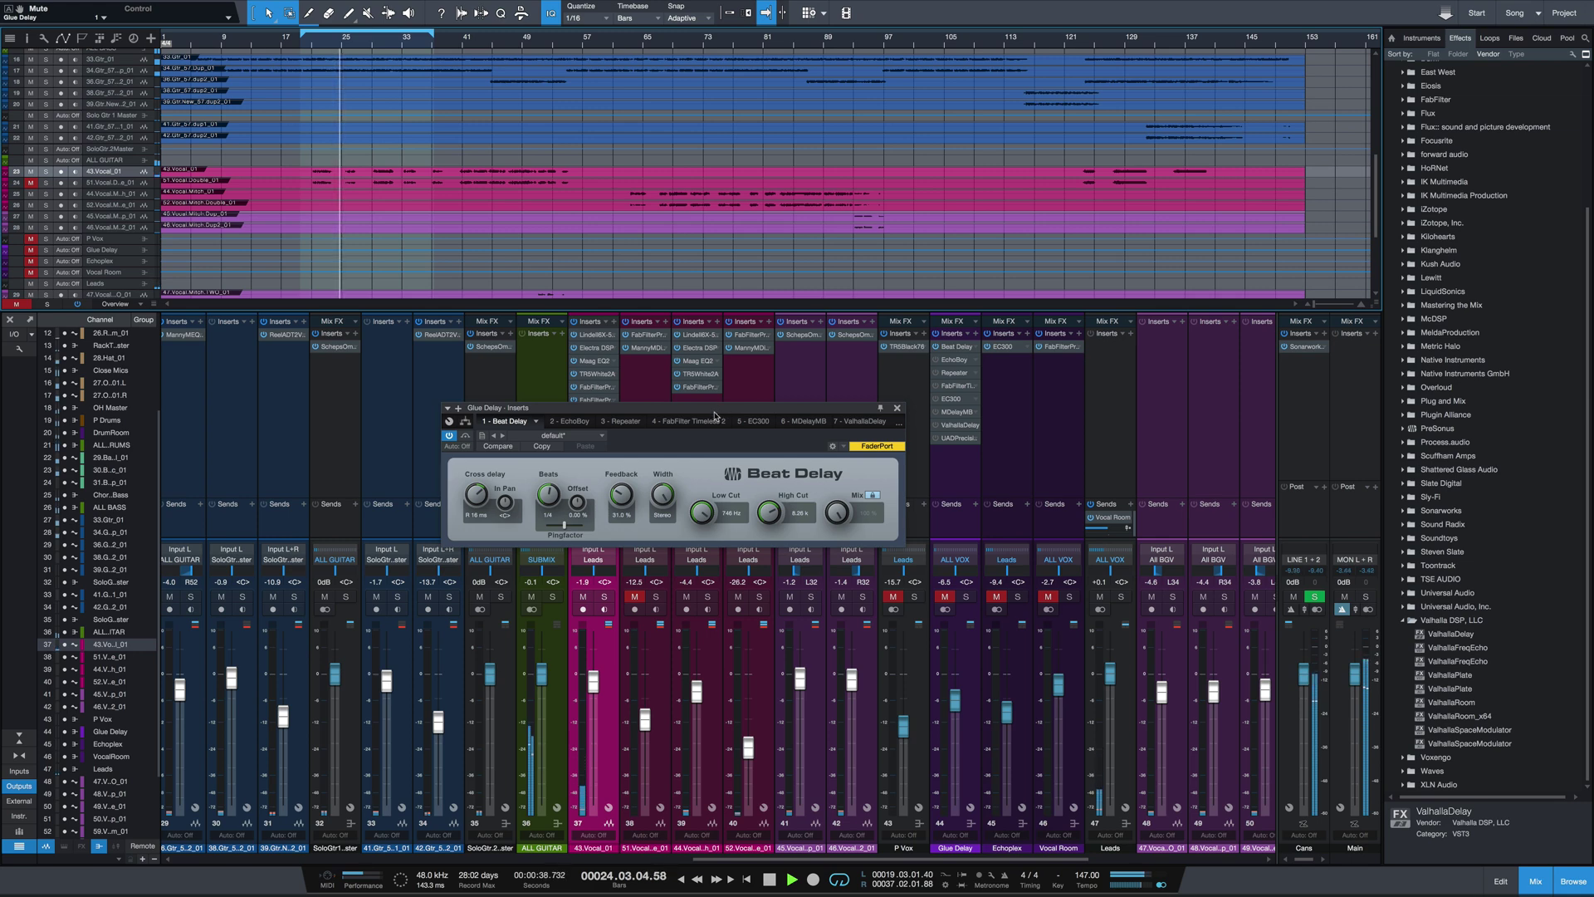
drag(713, 411, 708, 357)
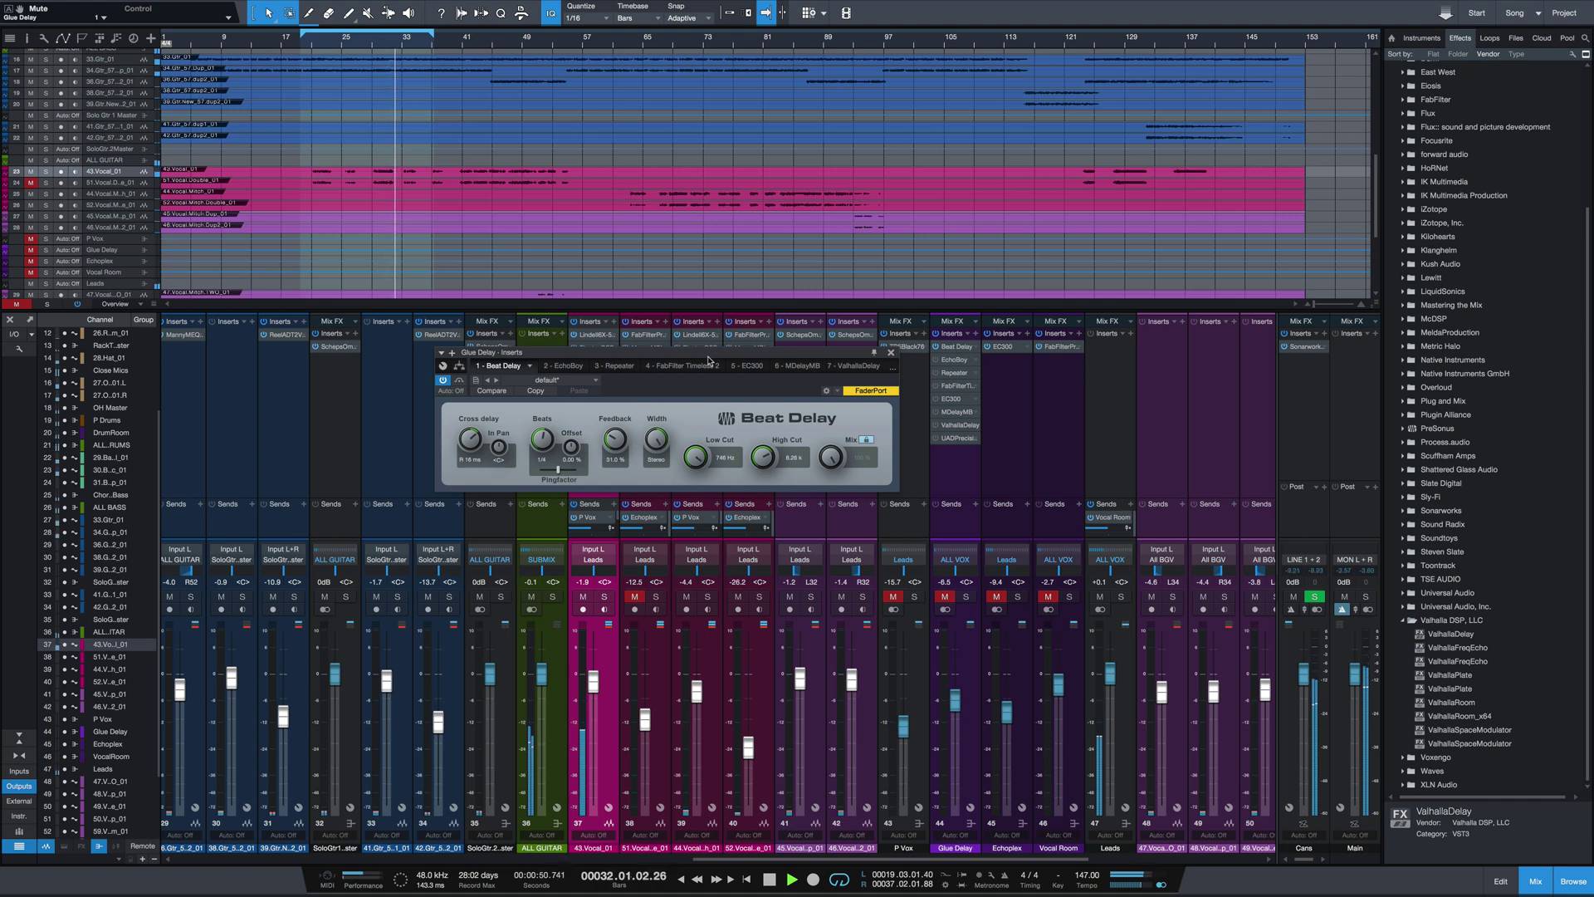
key(space)
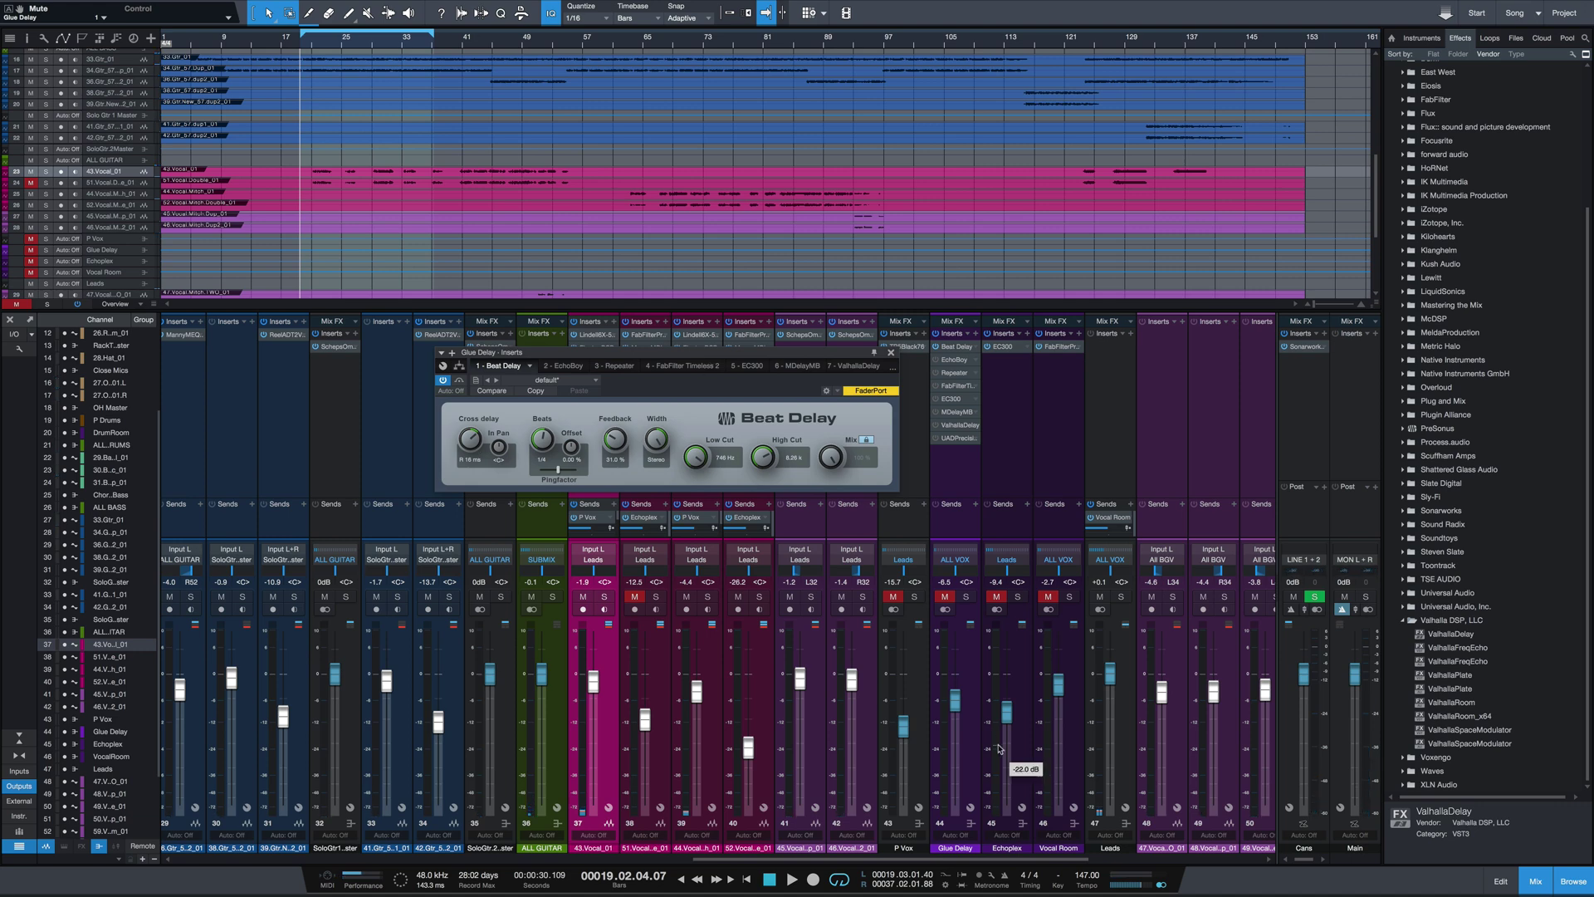
- Unmute and select the Glue Delay channel, and set its fader to about -8.3 dB during playback
click(946, 597)
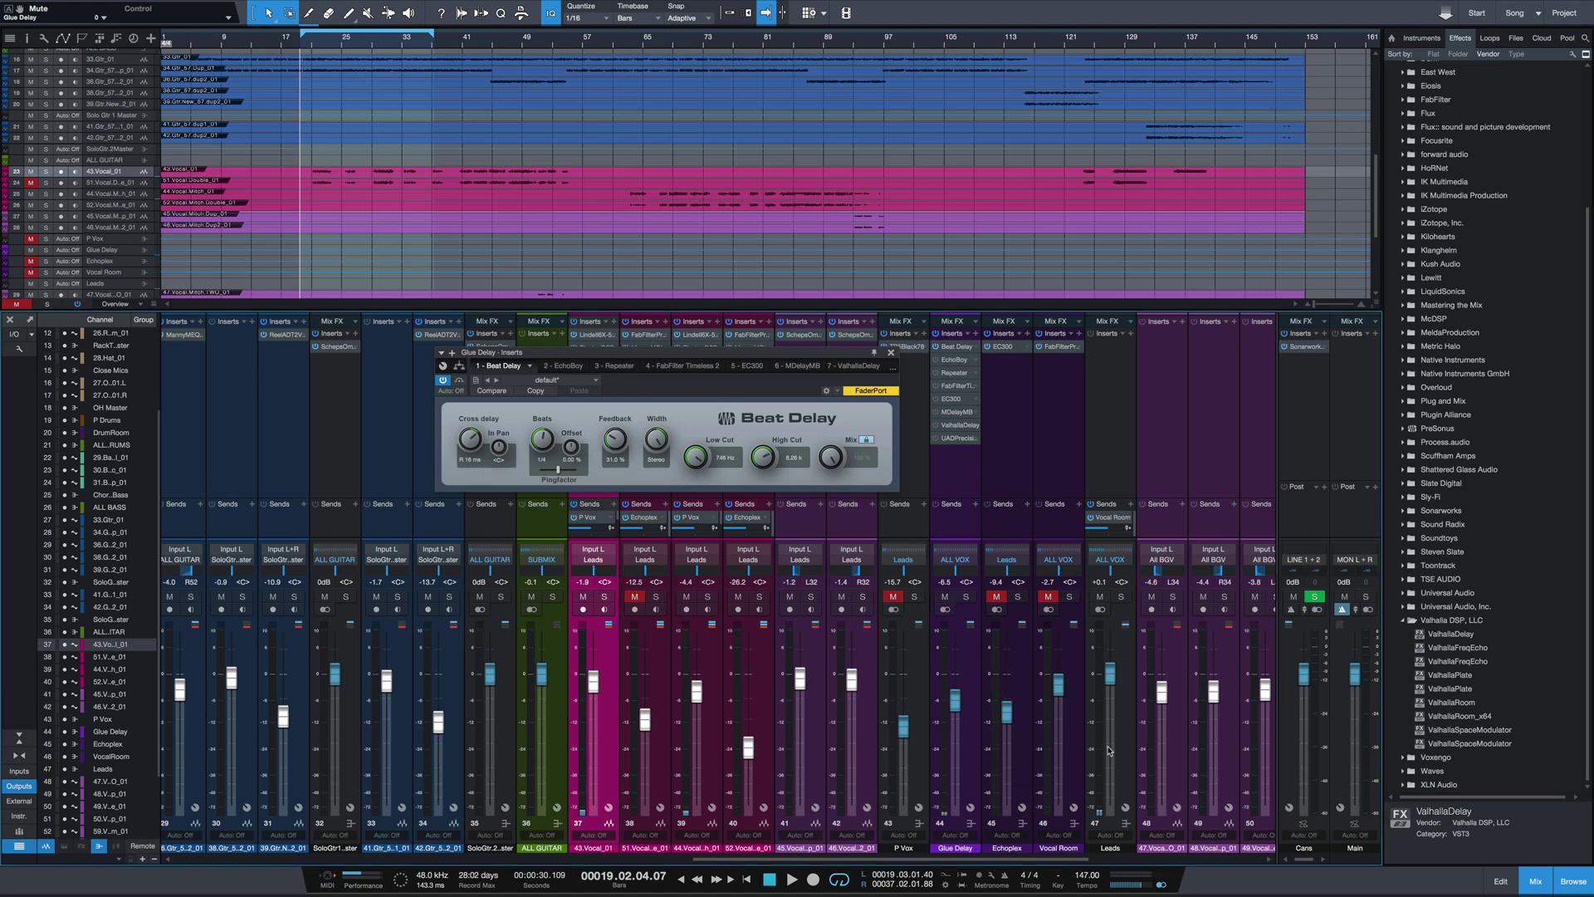
click(970, 712)
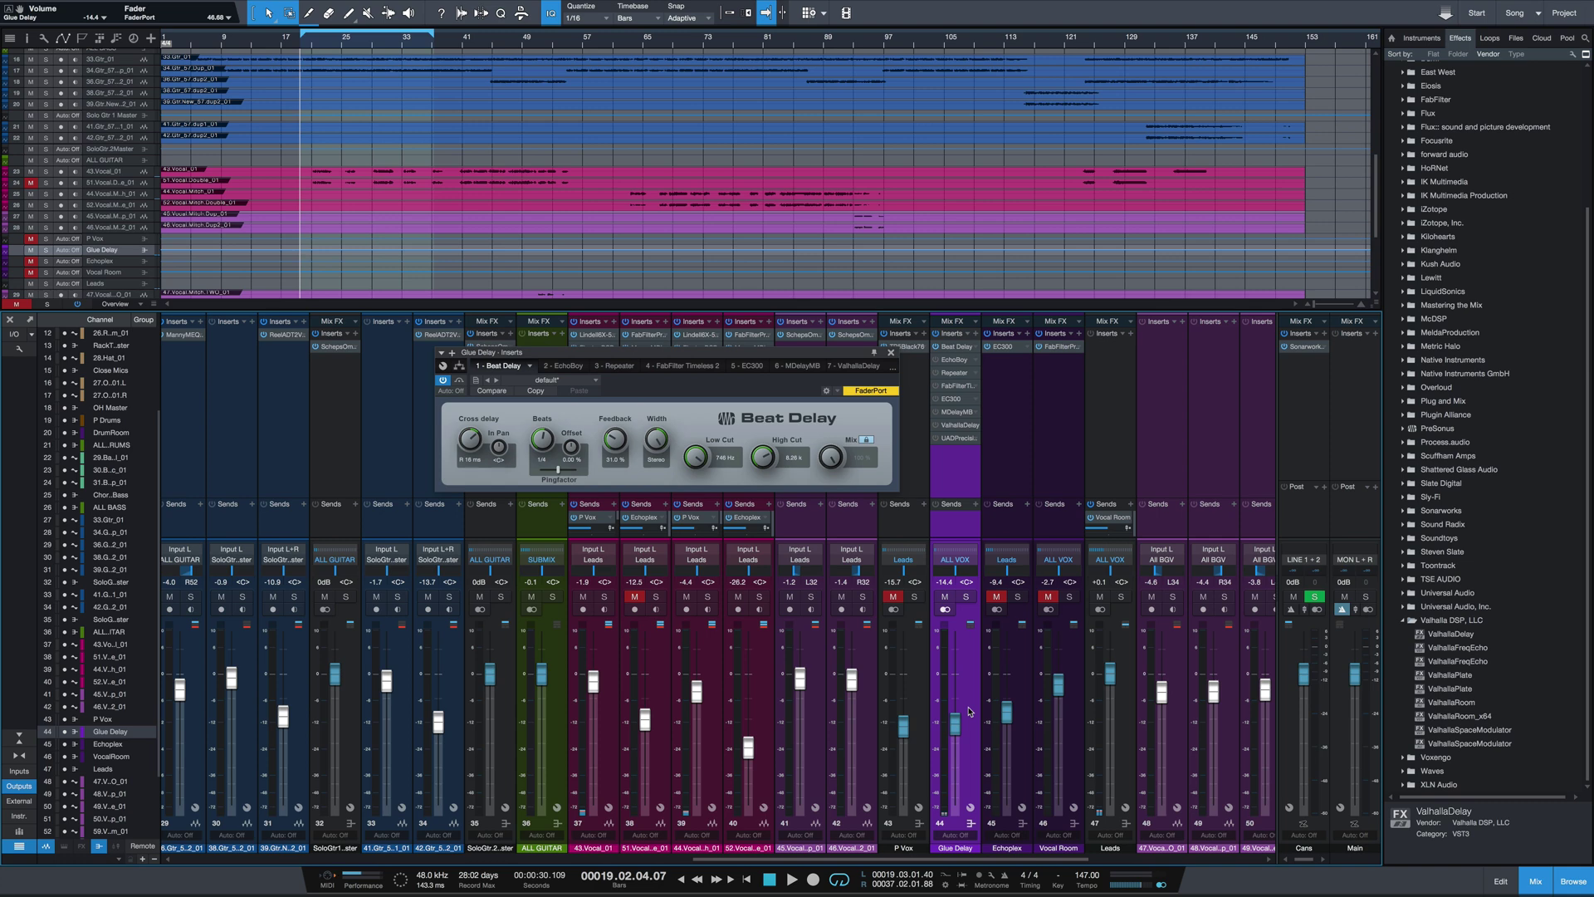
key(space)
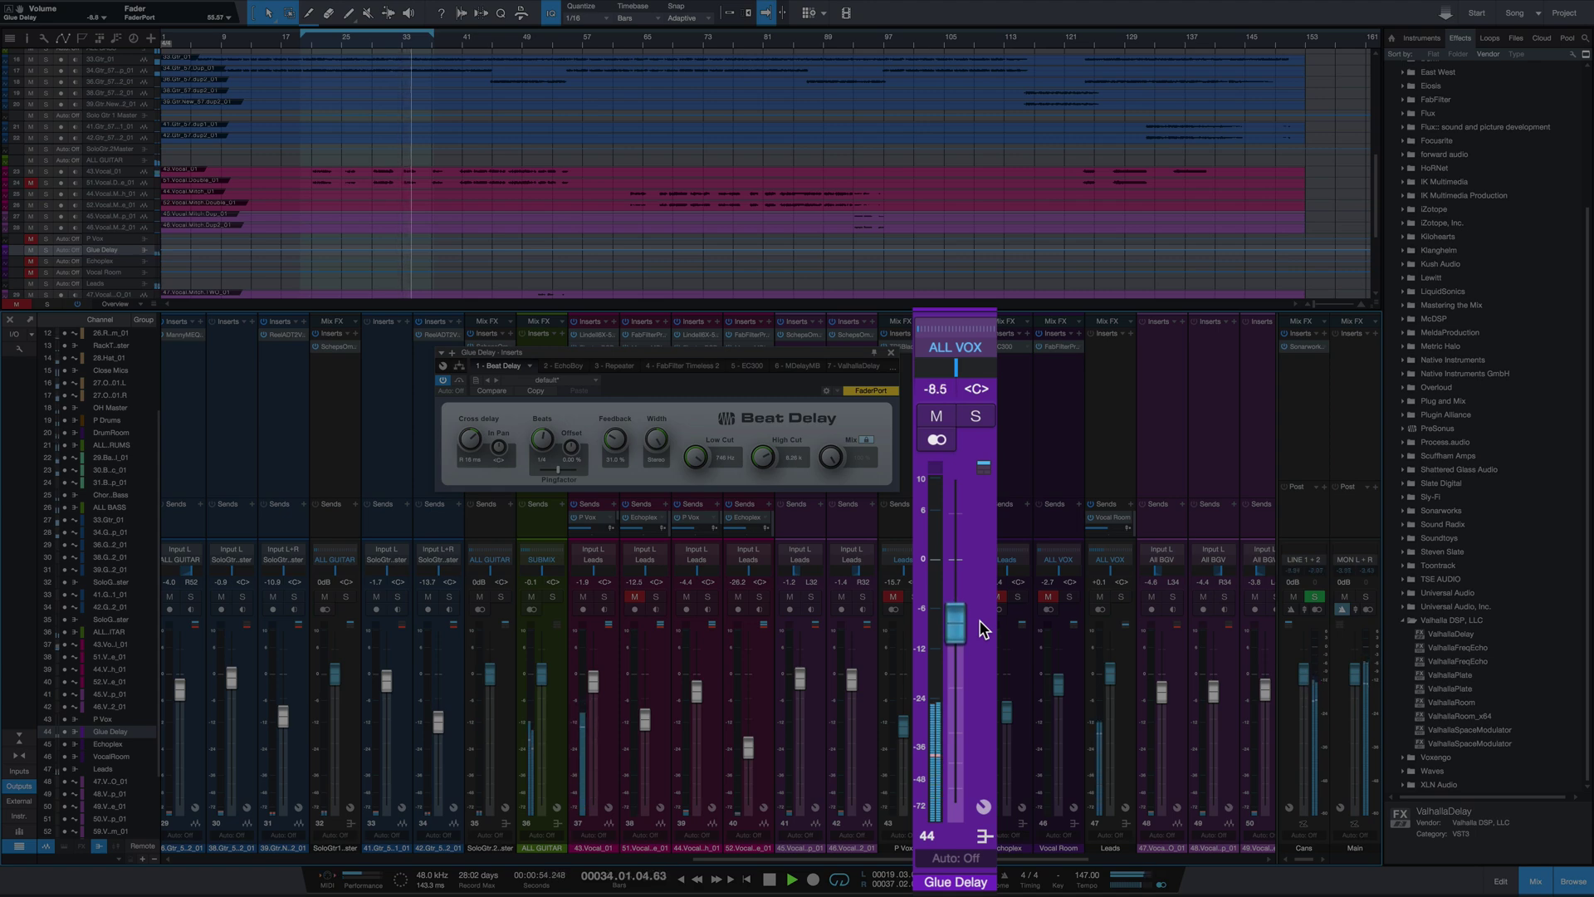
key(space)
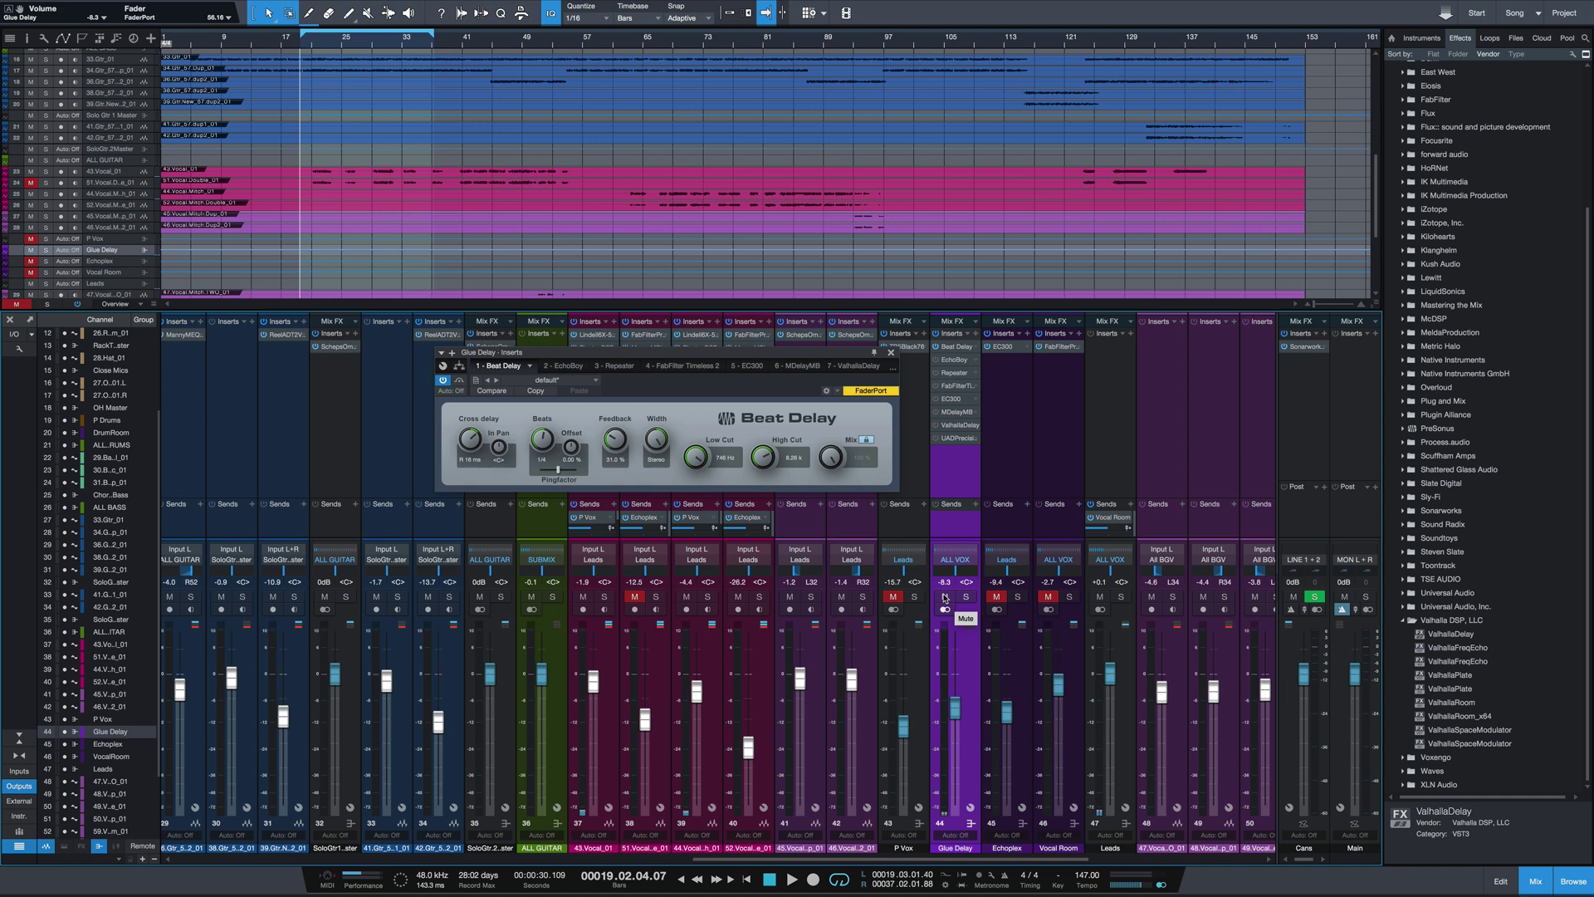
- Compare the vocal with Glue Delay muted and unmuted during playback, raising its fader to -5.9 dB
click(944, 597)
key(space)
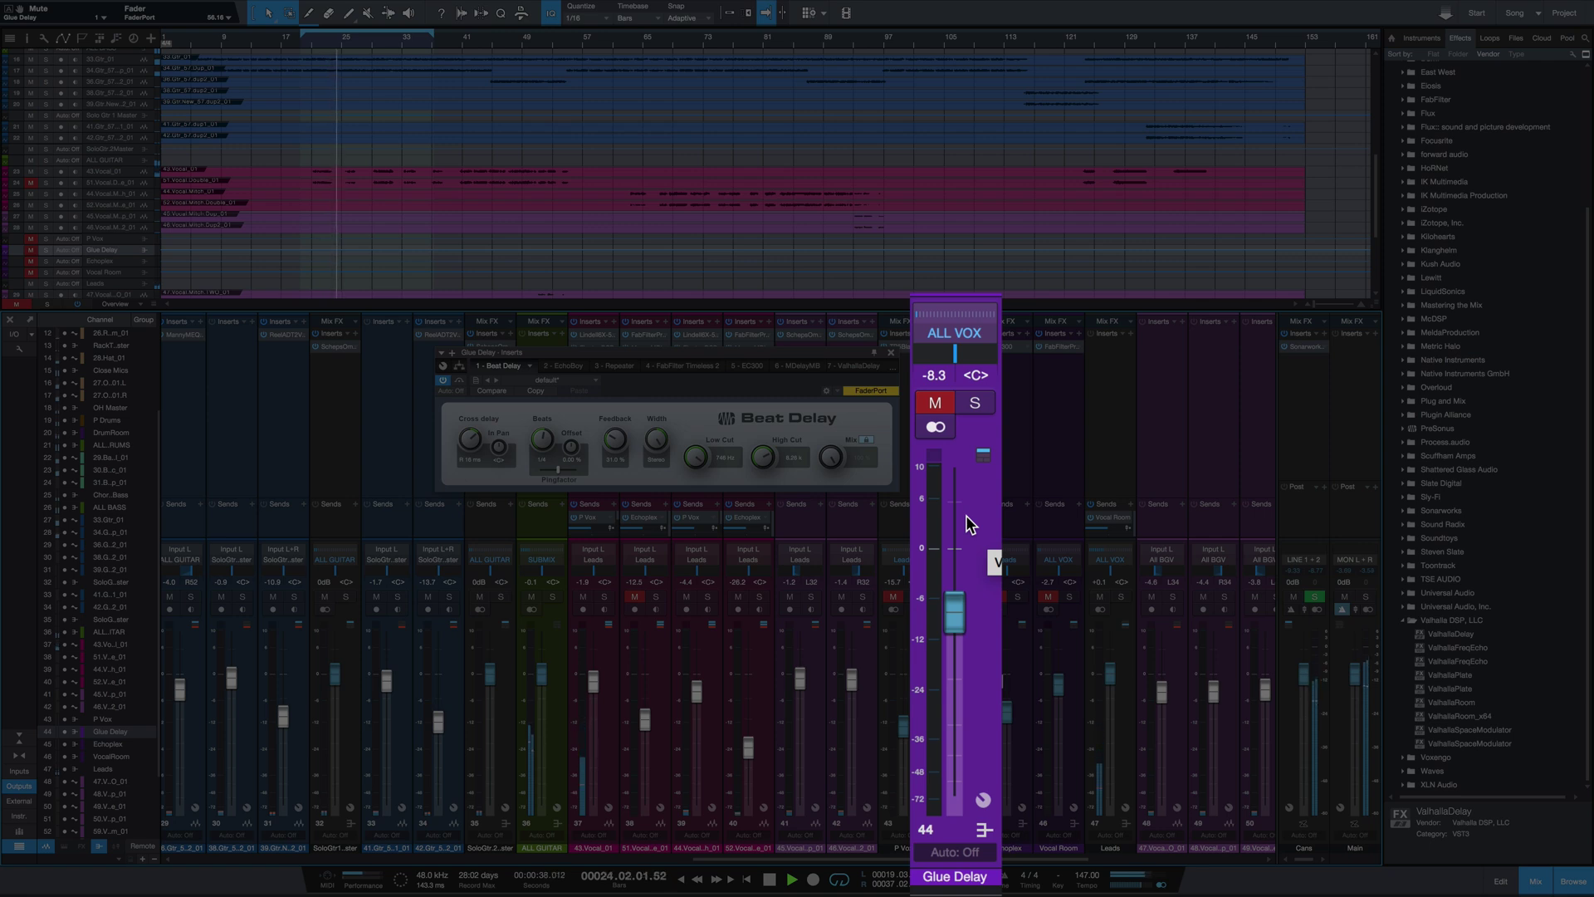
key(shift+m)
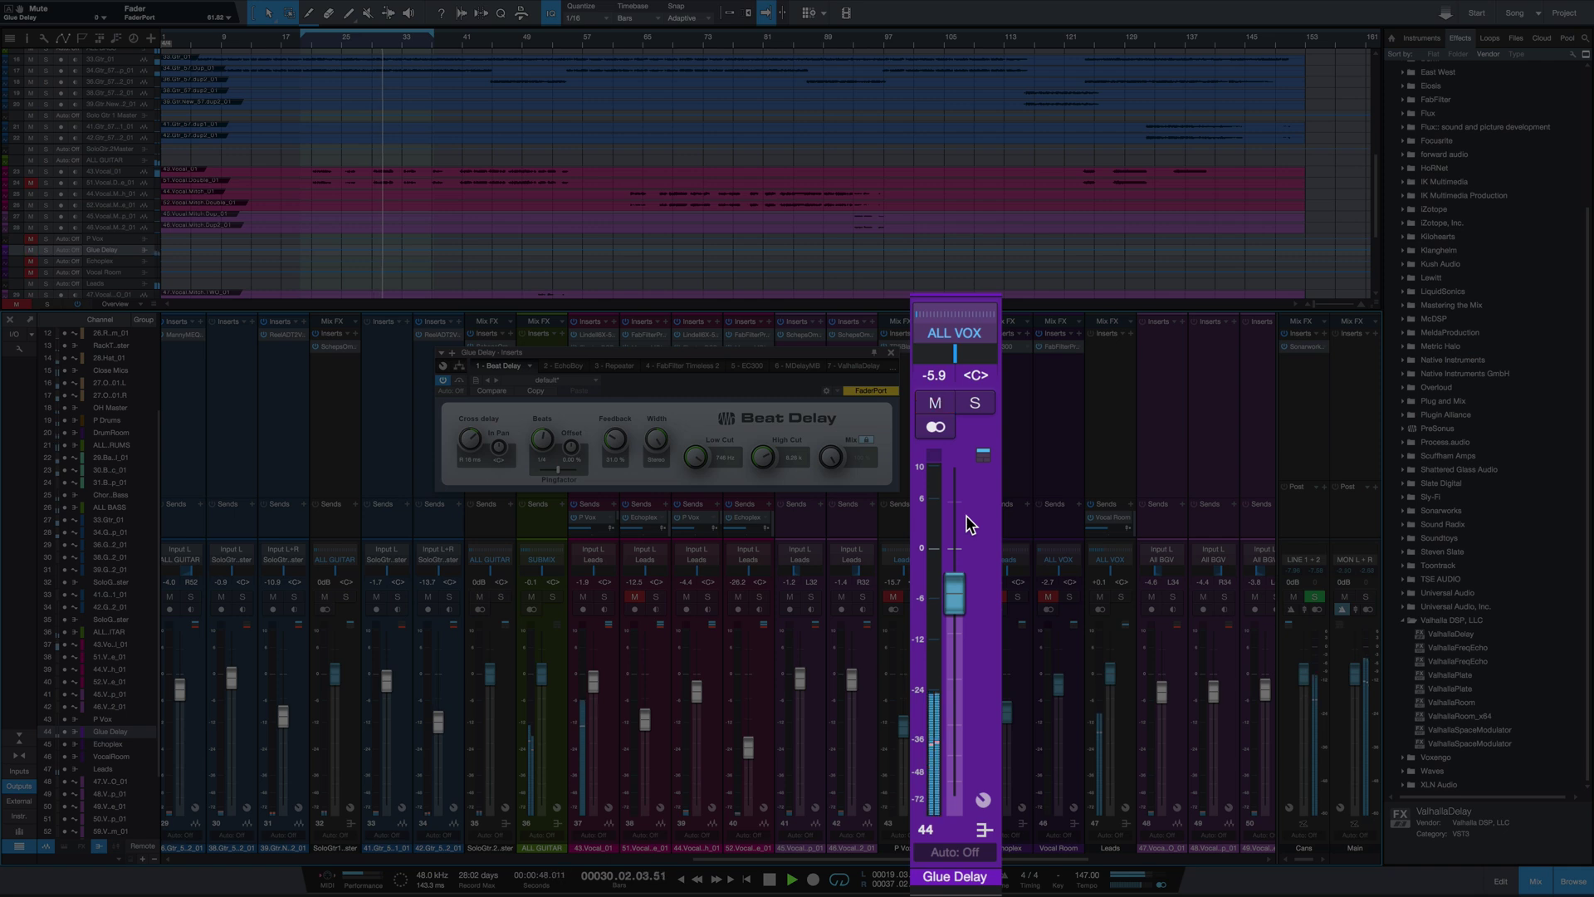
key(m)
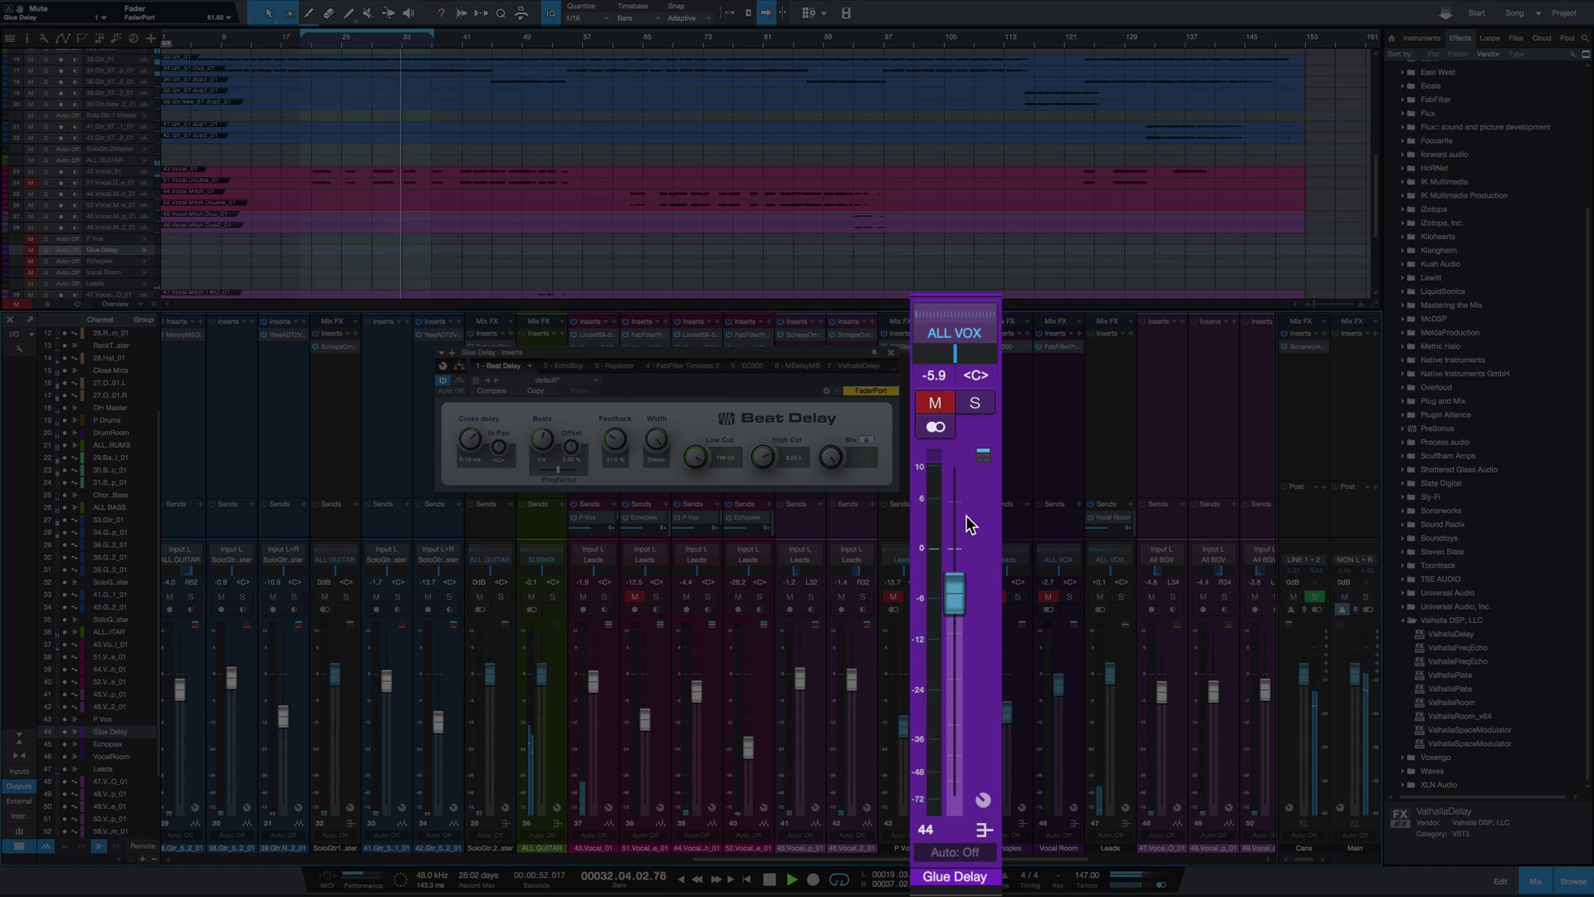
key(m)
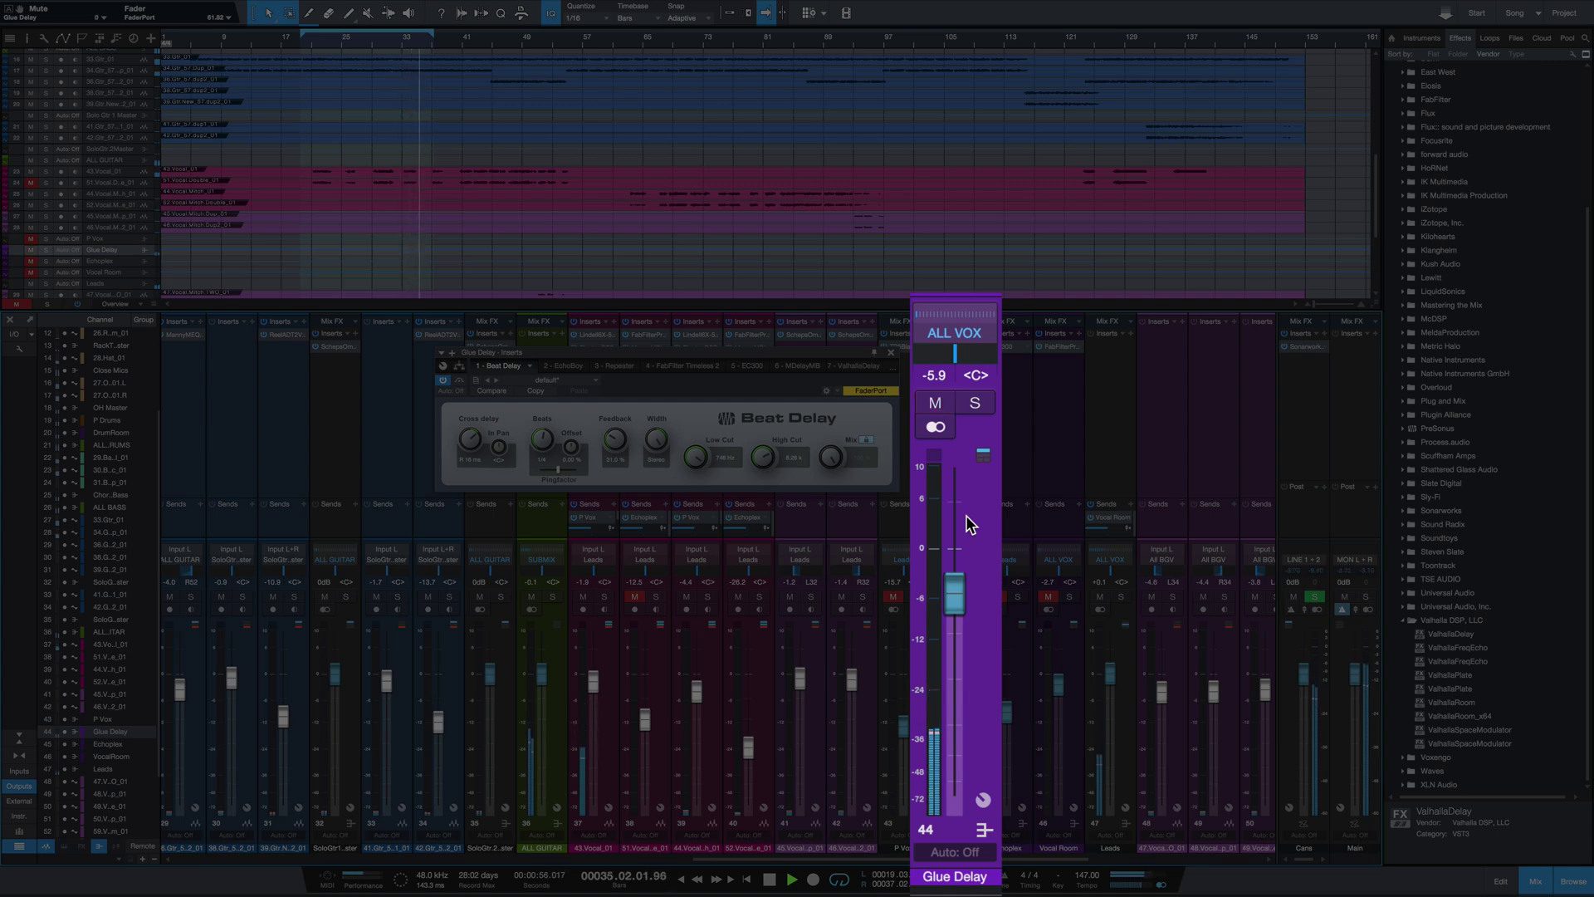
key(space)
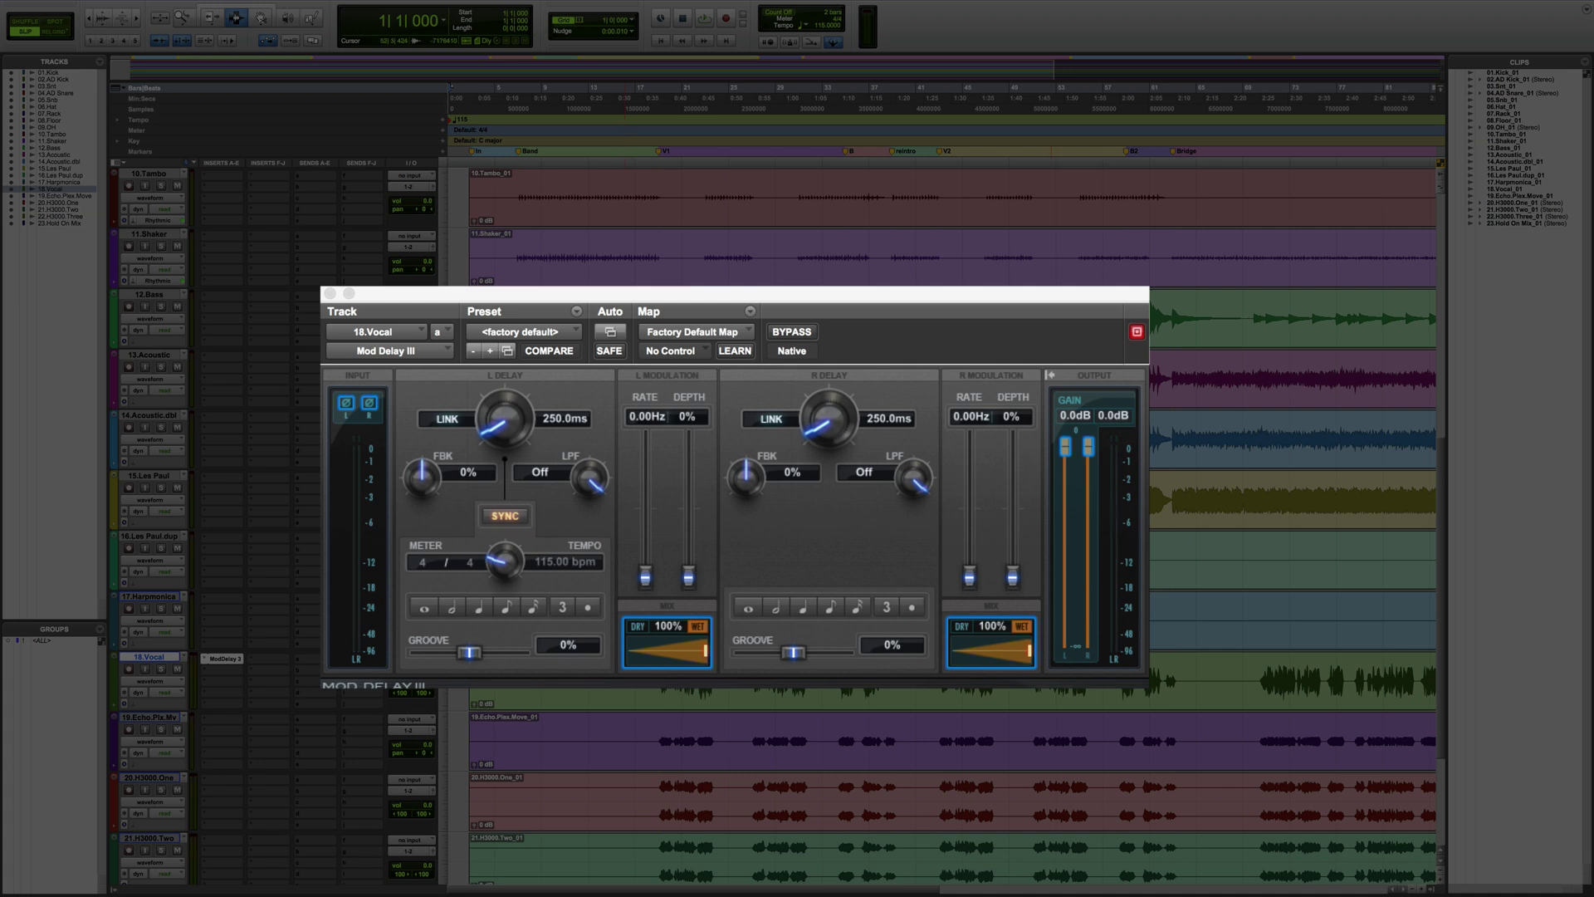
- Switch to Pro Tools and set both Mod Delay III channels to a quarter note, with the right delay at 536 ms
click(483, 608)
click(805, 610)
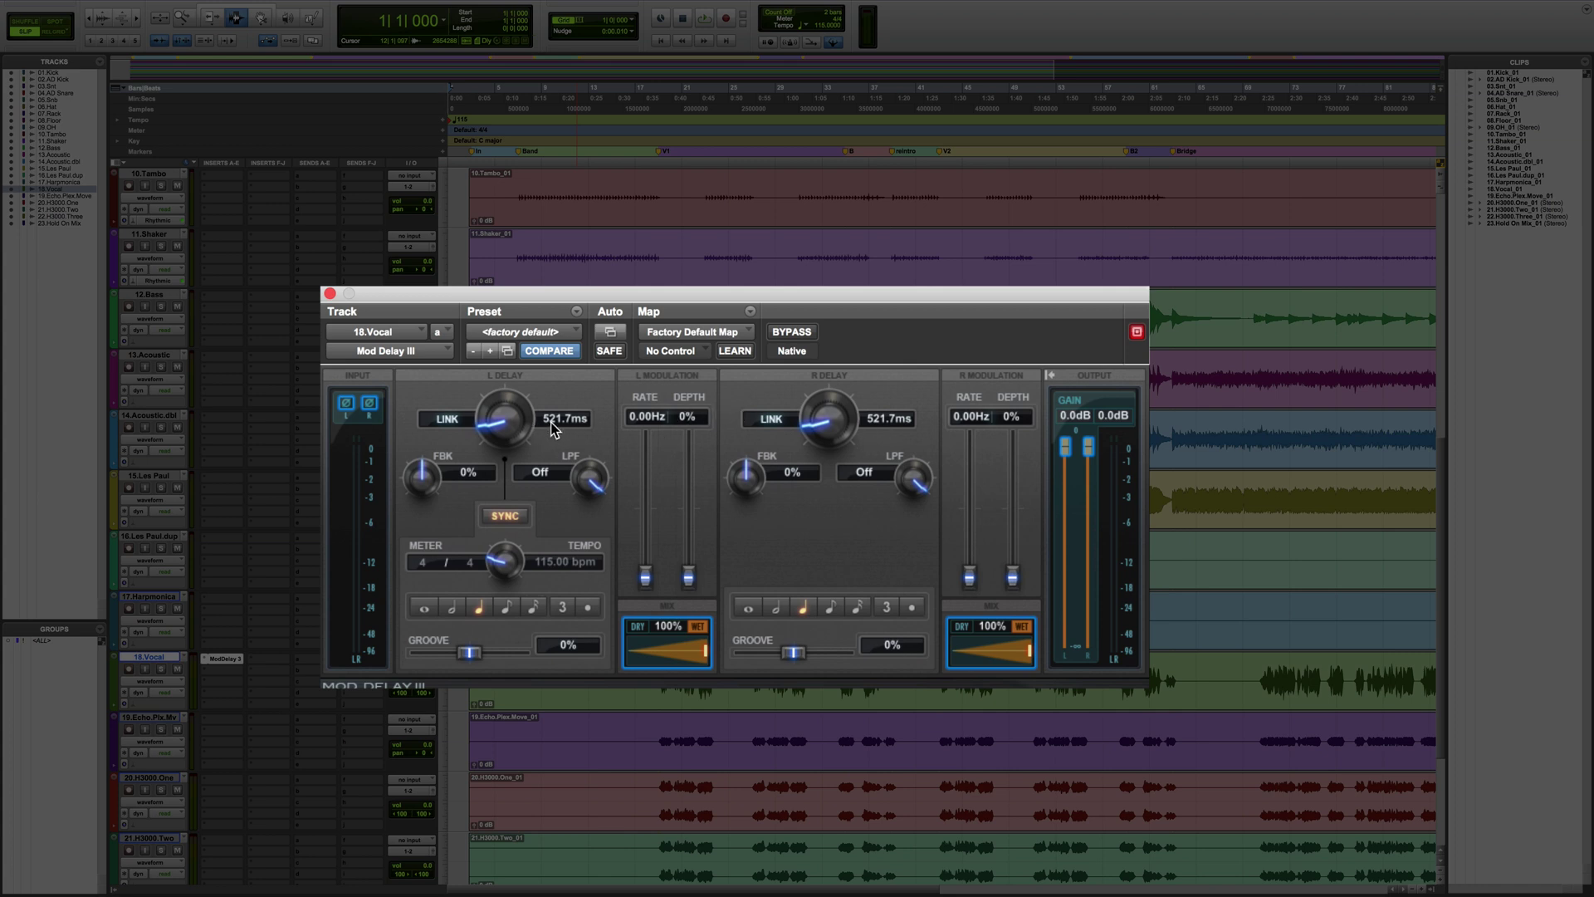
click(879, 421)
text(536)
key(Return)
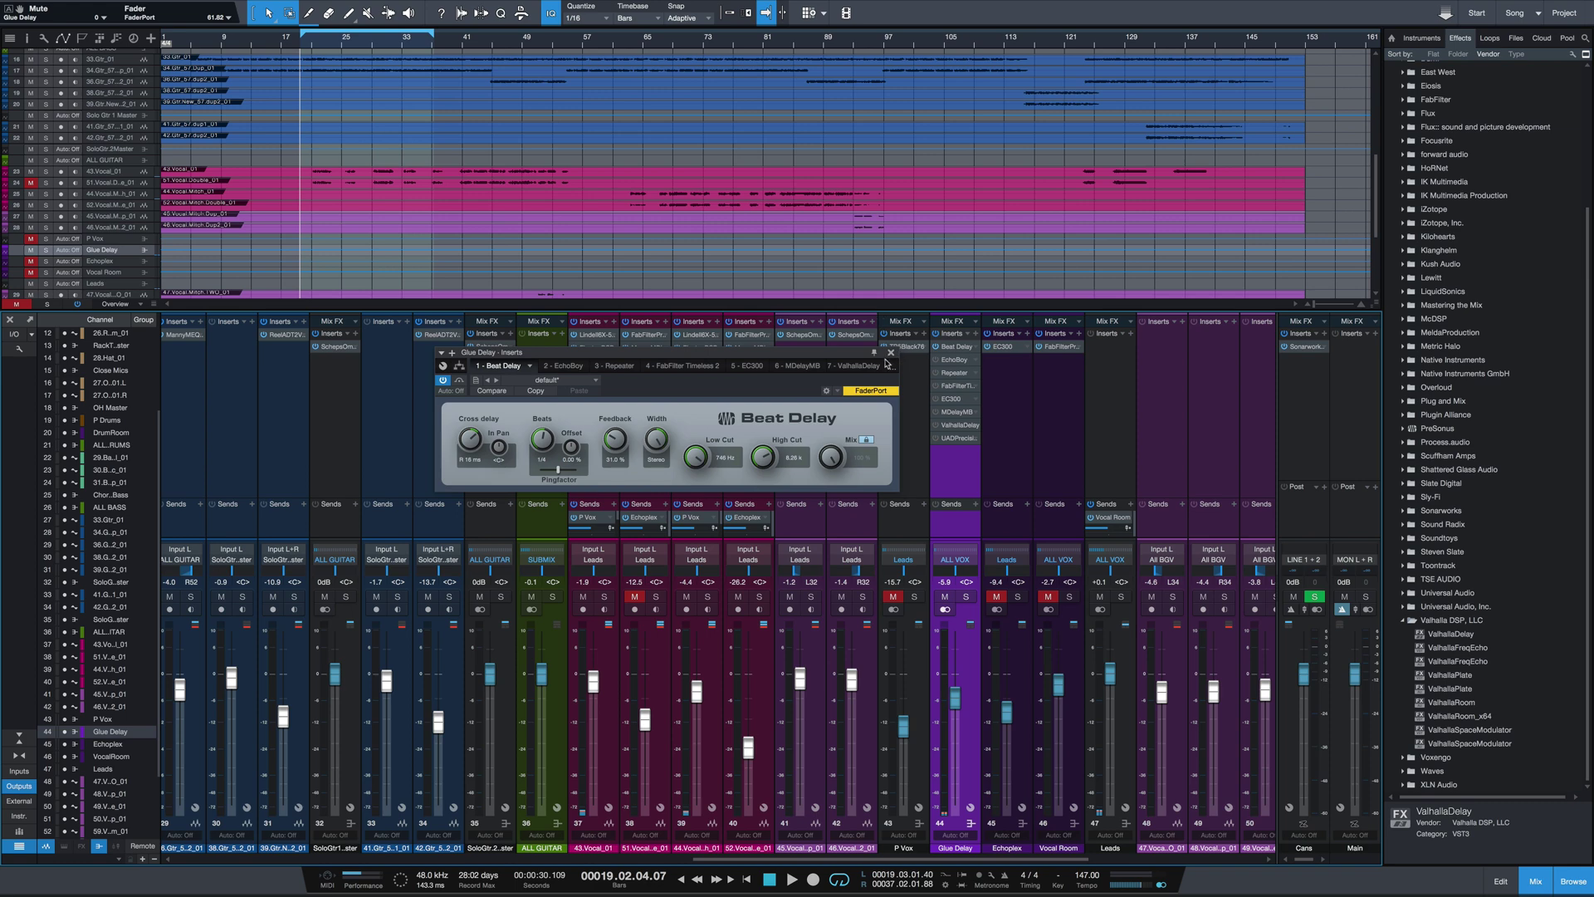
- Back in Studio One, close Beat Delay and open and activate the EchoBoy insert on the Glue Delay channel
click(891, 354)
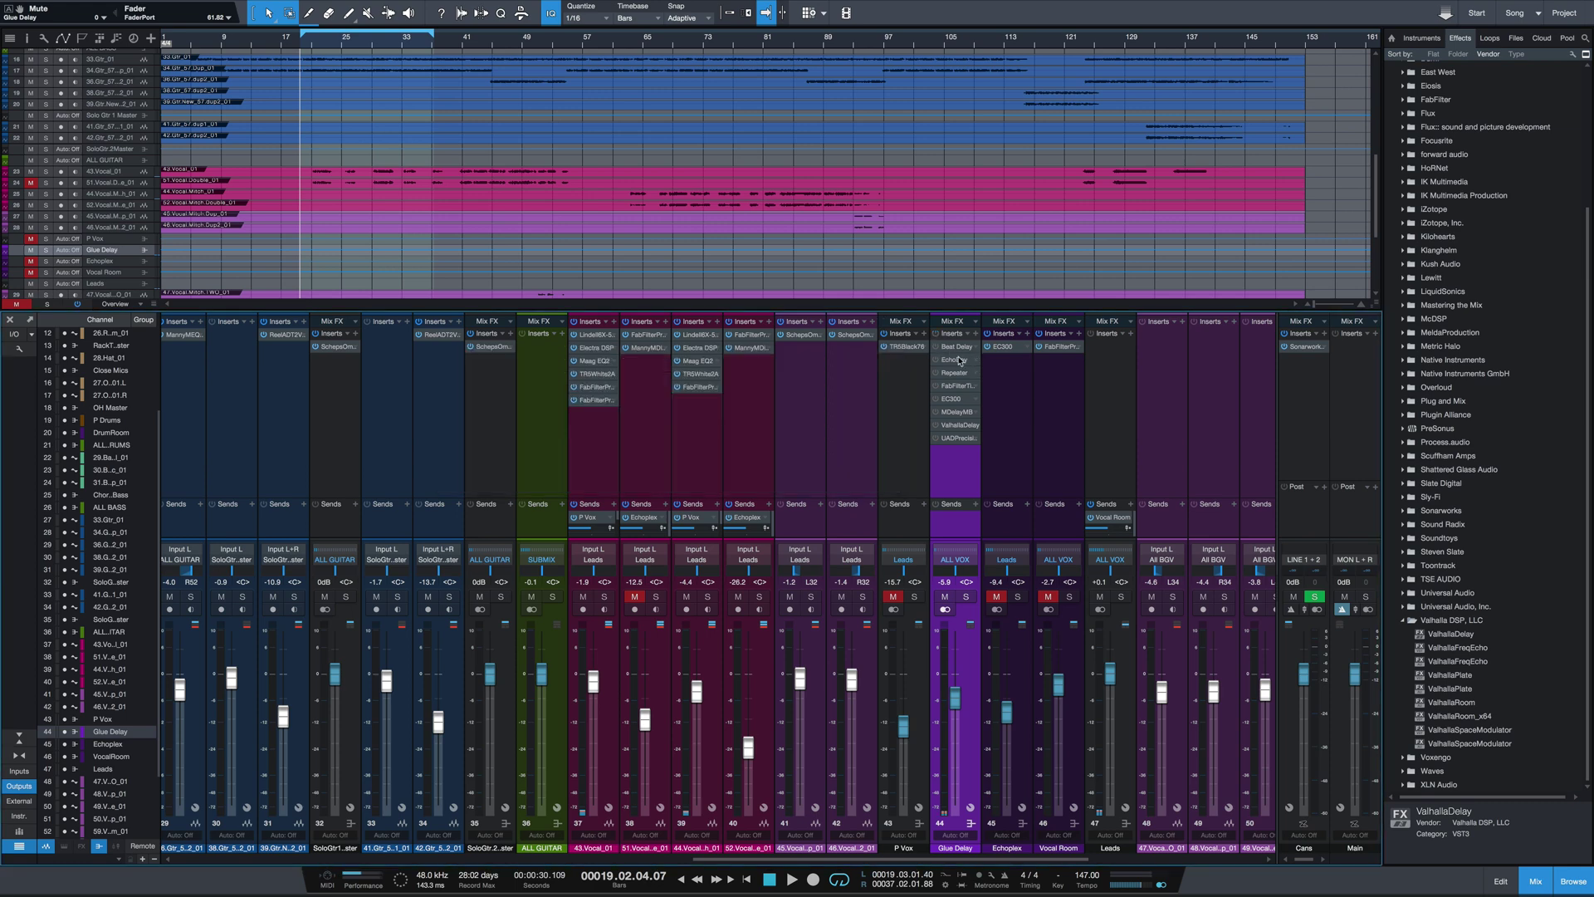
click(959, 360)
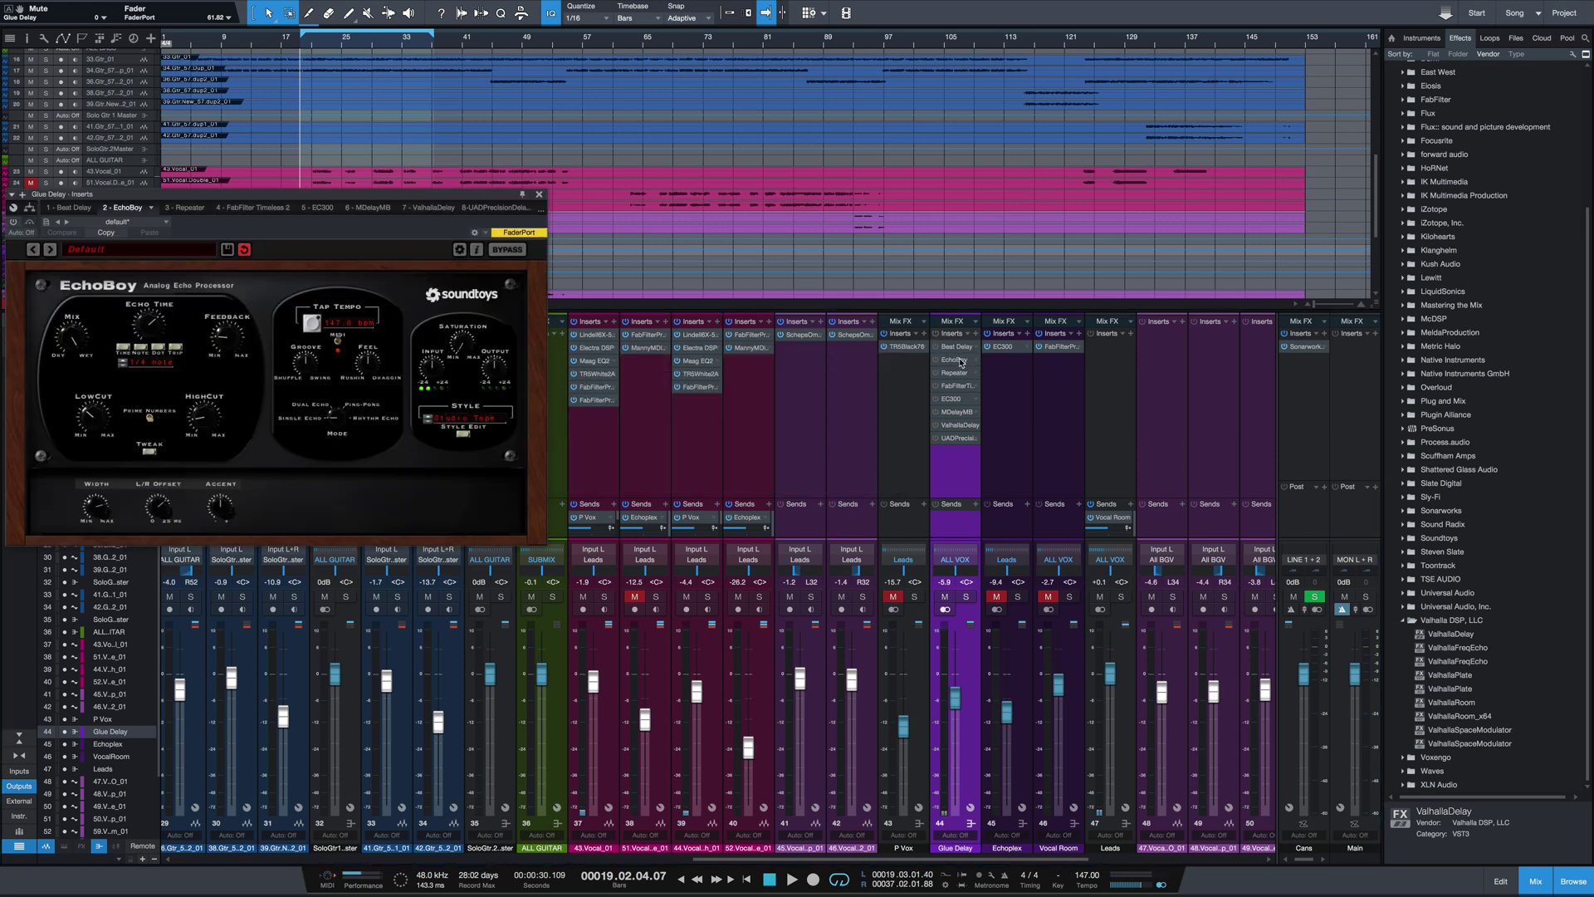
drag(422, 201, 627, 227)
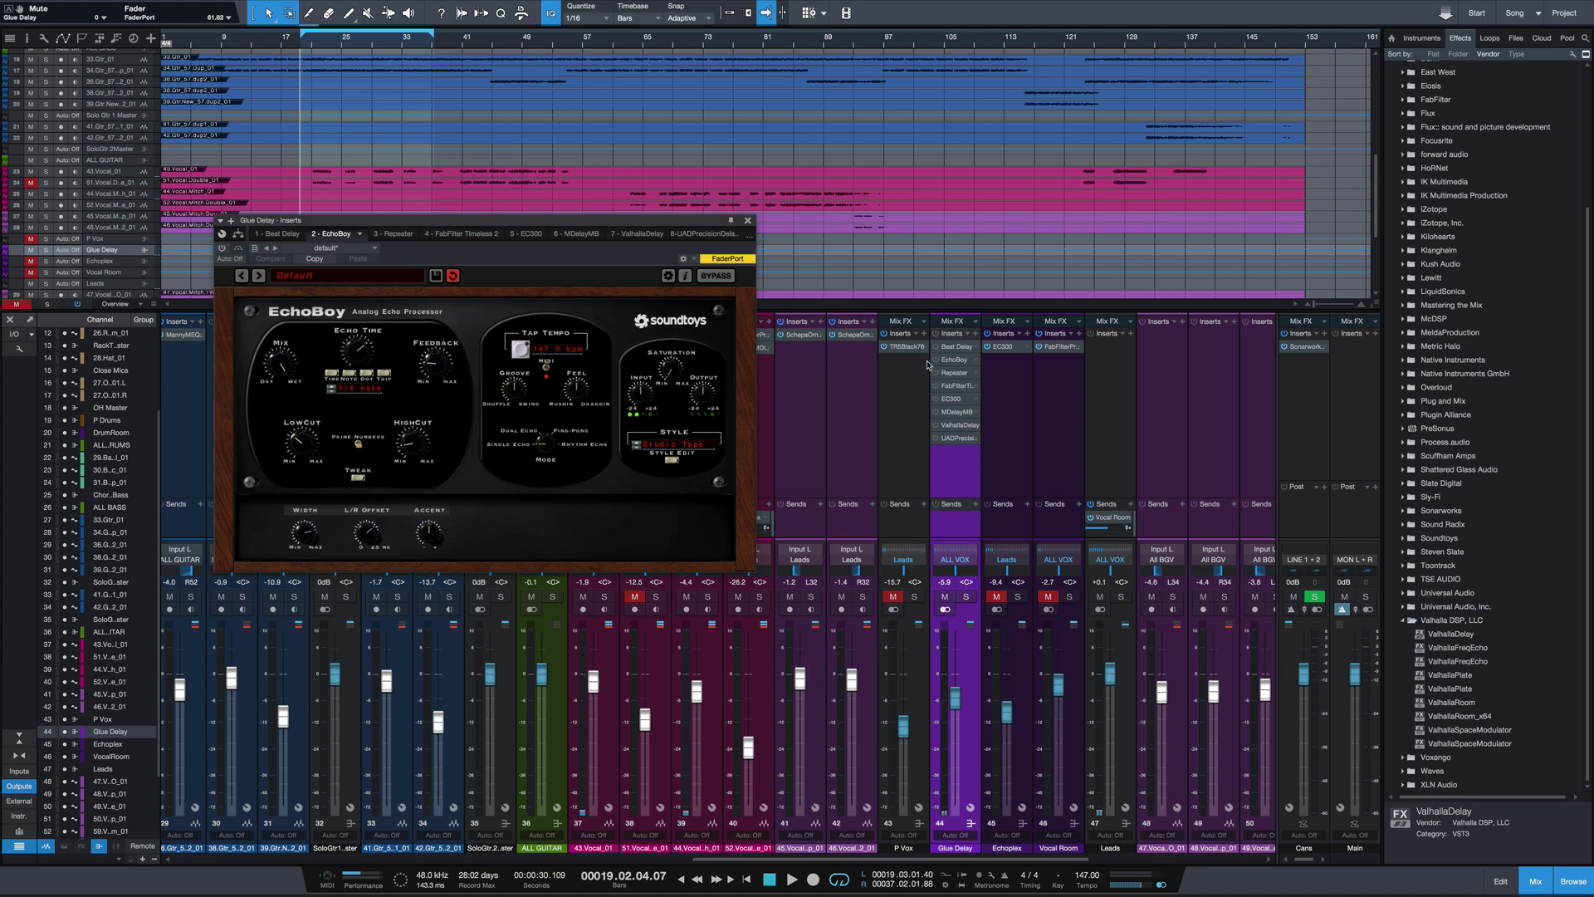
click(936, 362)
- Audition EchoBoy during playback, raising the Glue Delay fader to -5.1 dB, and bypass EchoBoy after stopping
key(space)
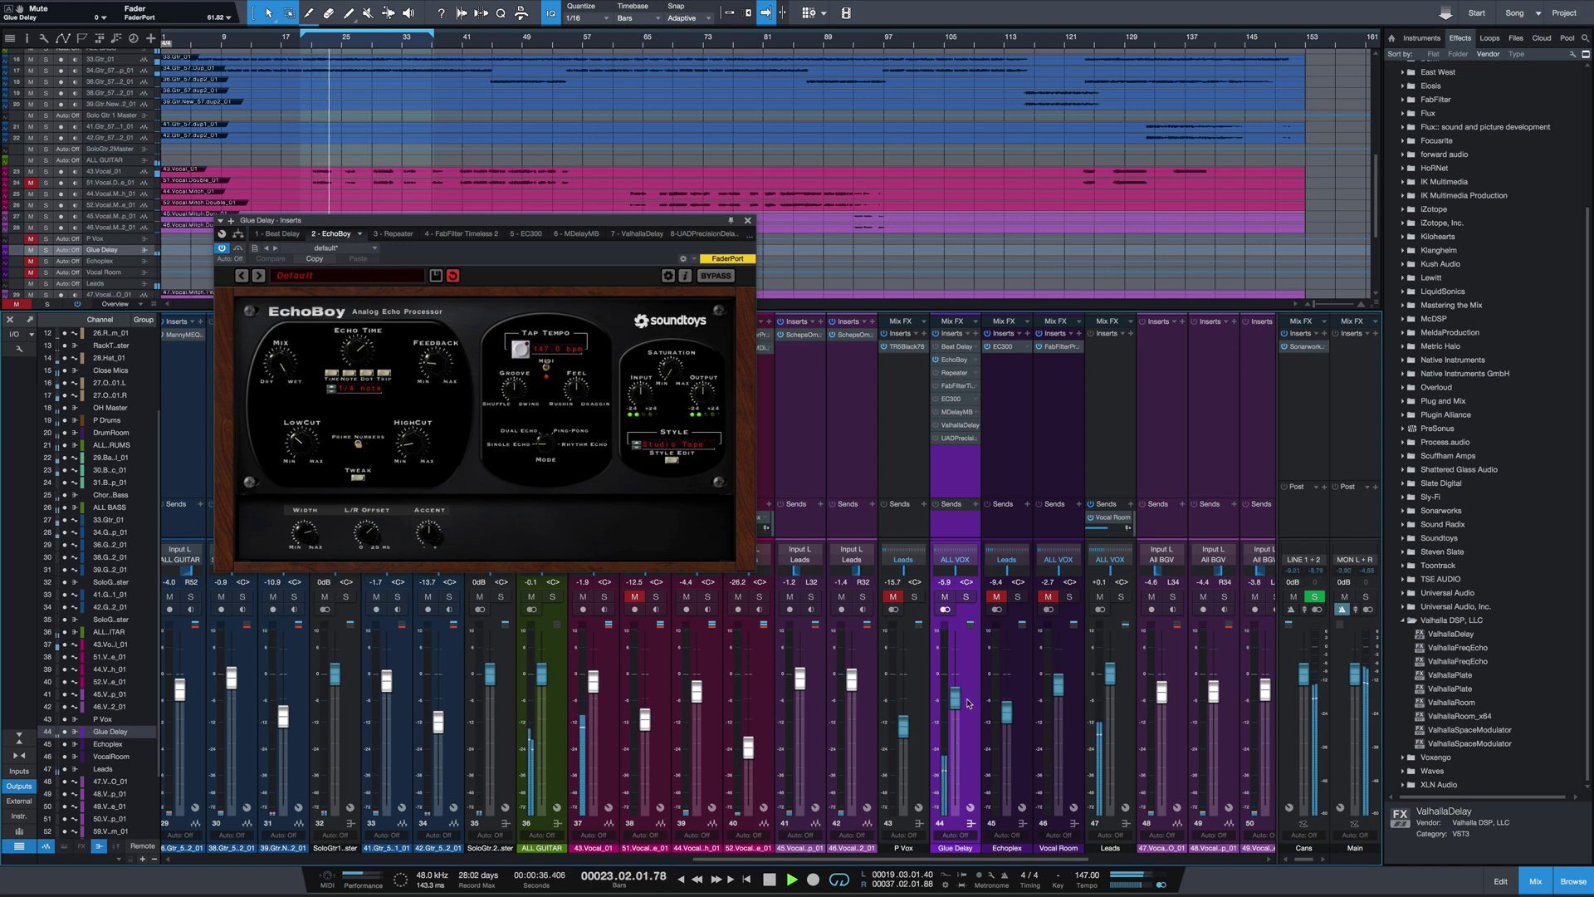
scroll(968, 703, up, 2)
scroll(967, 703, up, 3)
key(space)
click(936, 360)
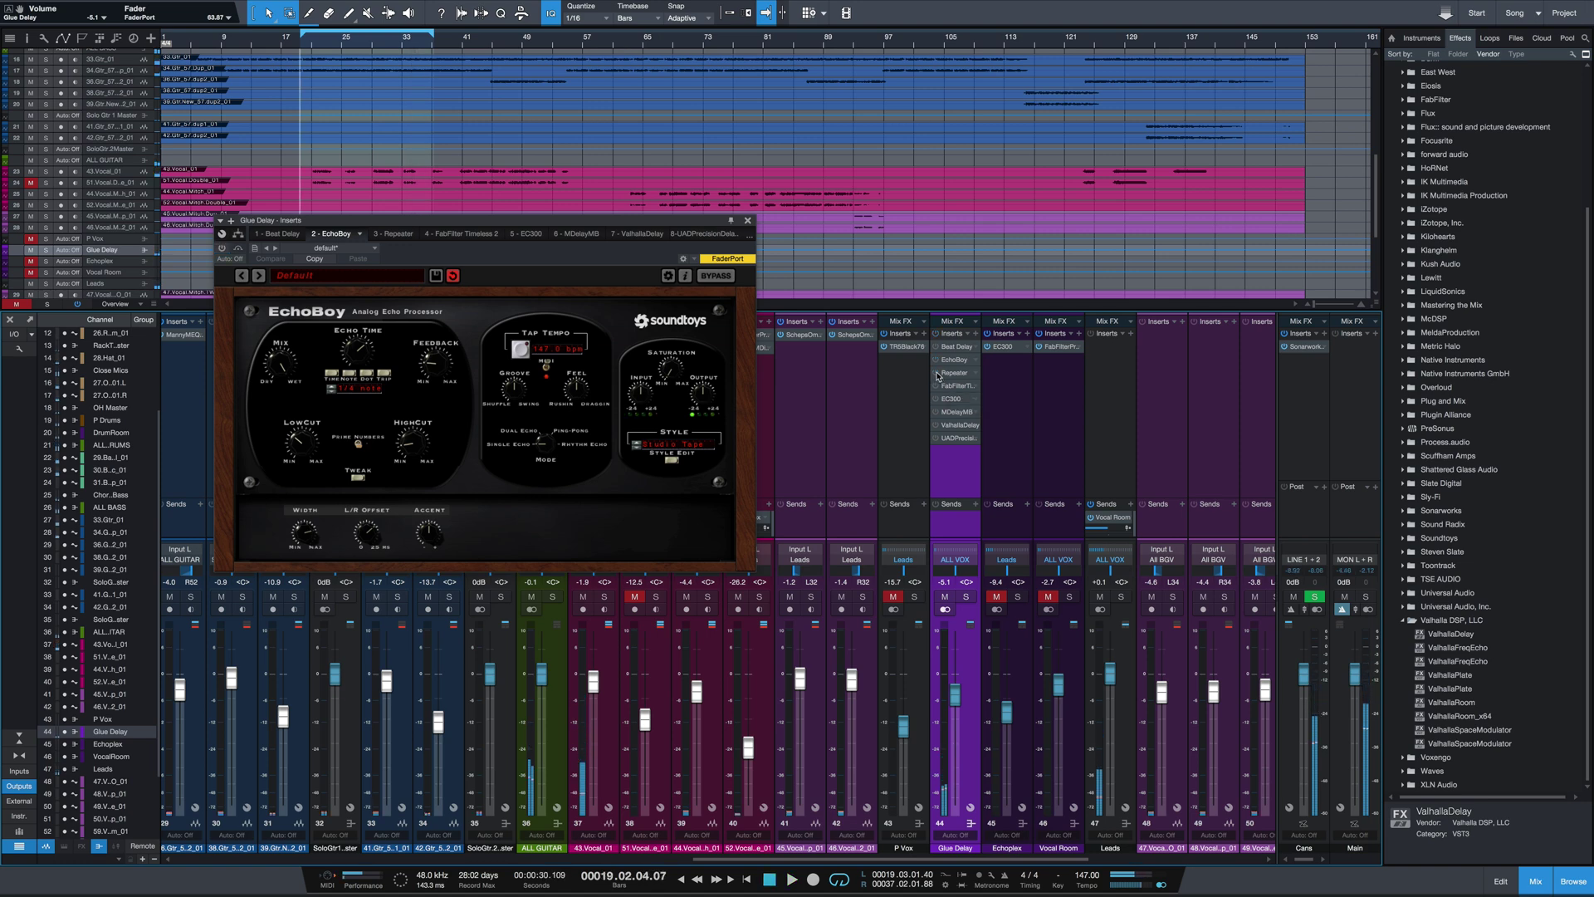
- Activate and open the Repeater insert, audition it with the Glue Delay fader at -6.7 dB, and close its window
click(939, 375)
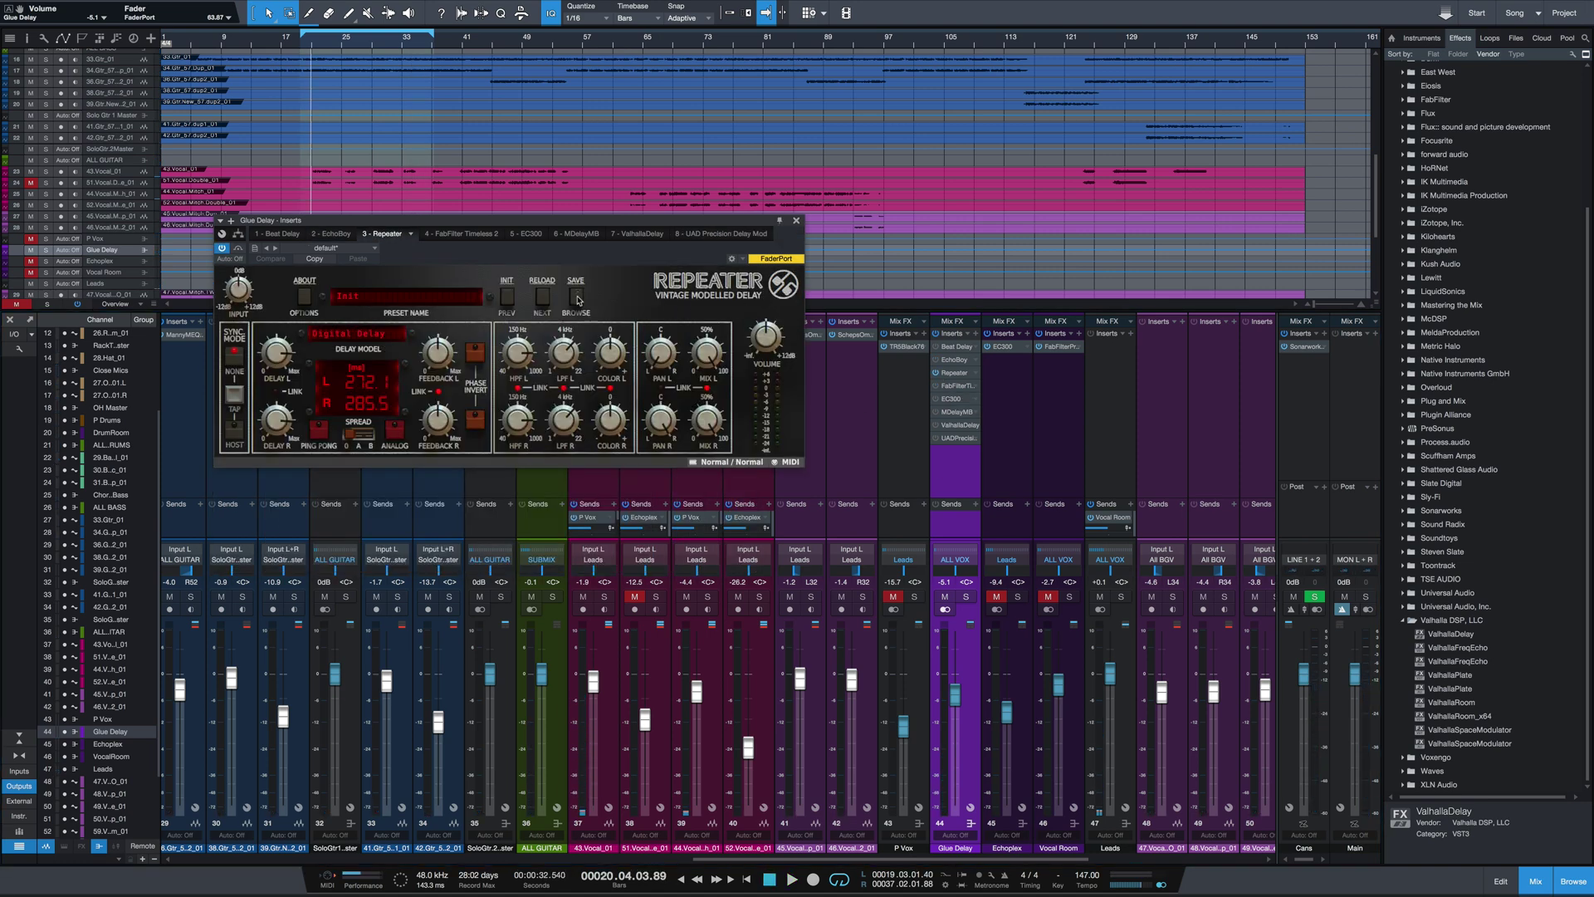
key(space)
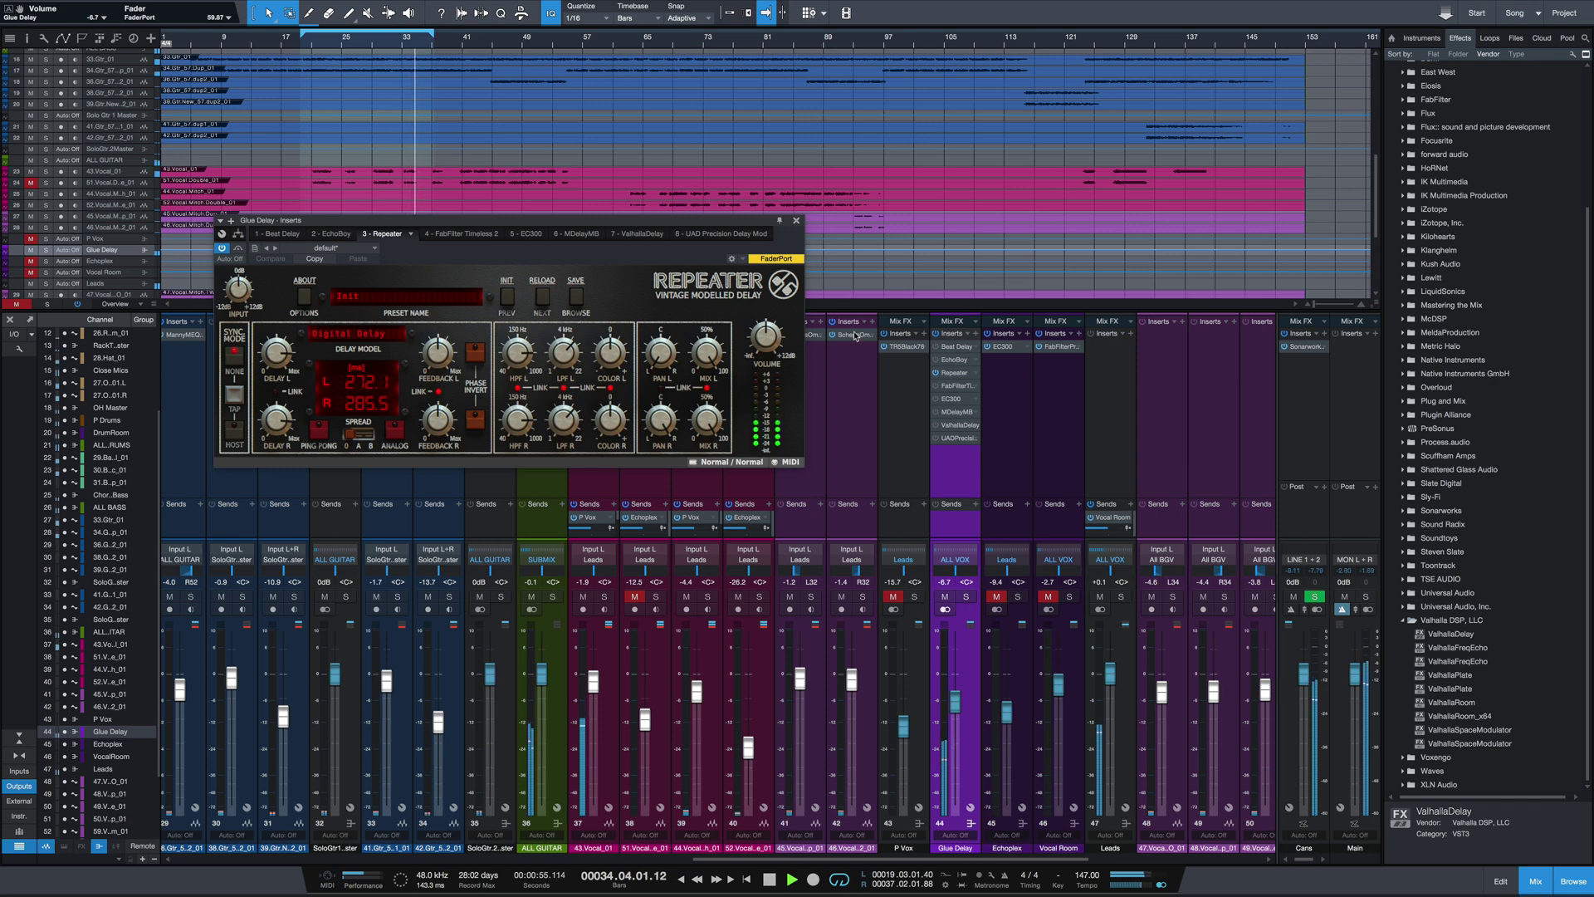
key(space)
click(796, 223)
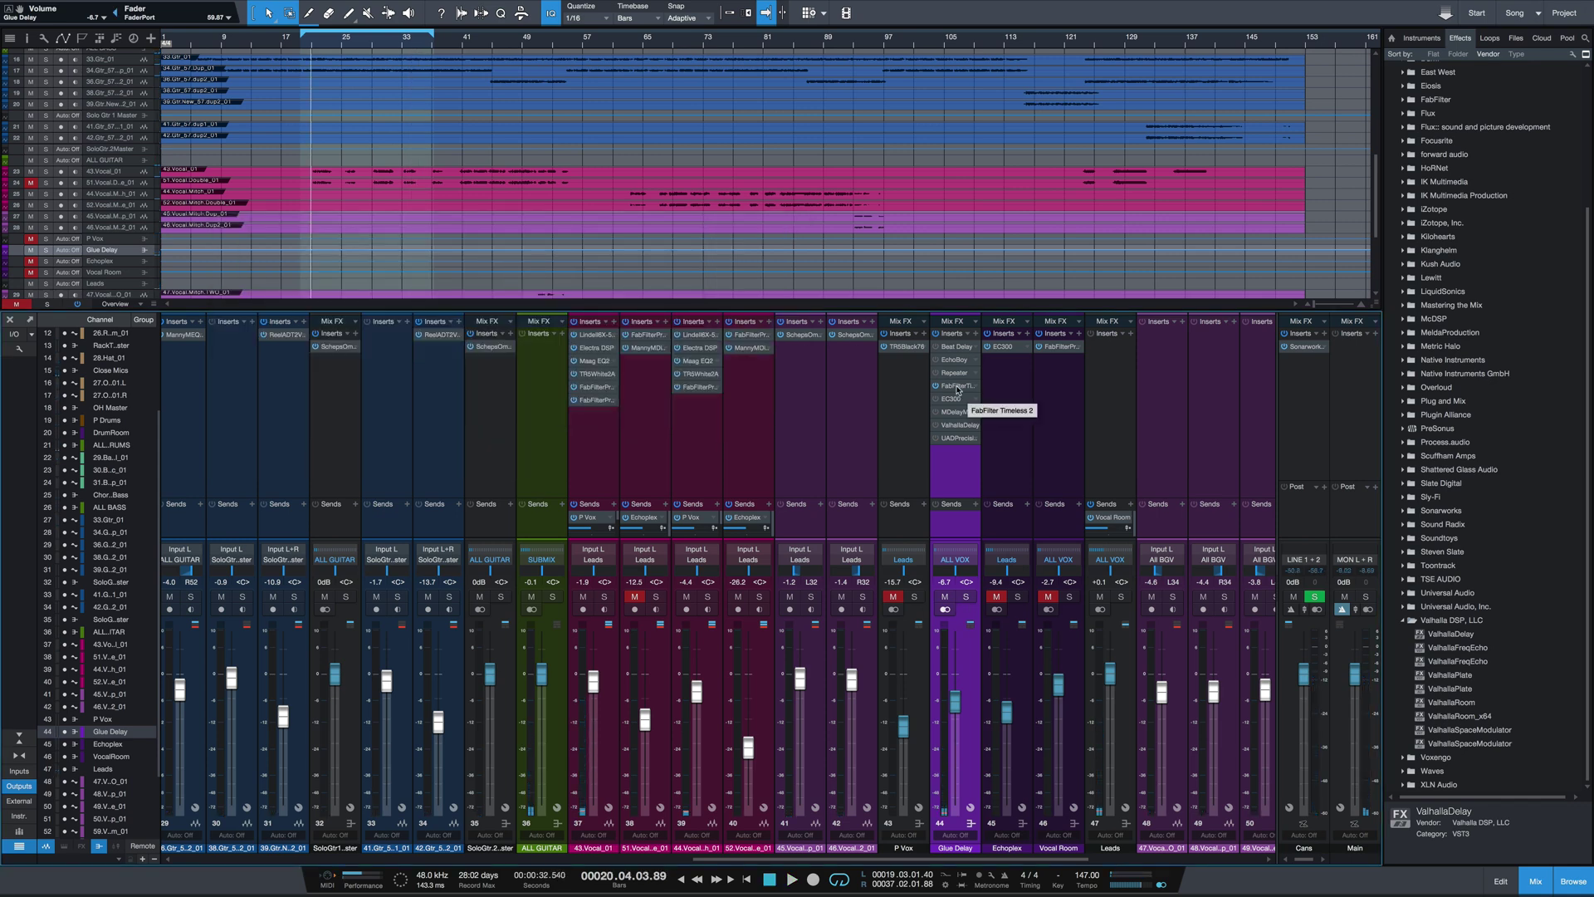
- Open the FabFilter Timeless 2 insert and audition it on the vocal, raising the Glue Delay fader to -5.4 dB
click(957, 386)
drag(754, 50, 602, 252)
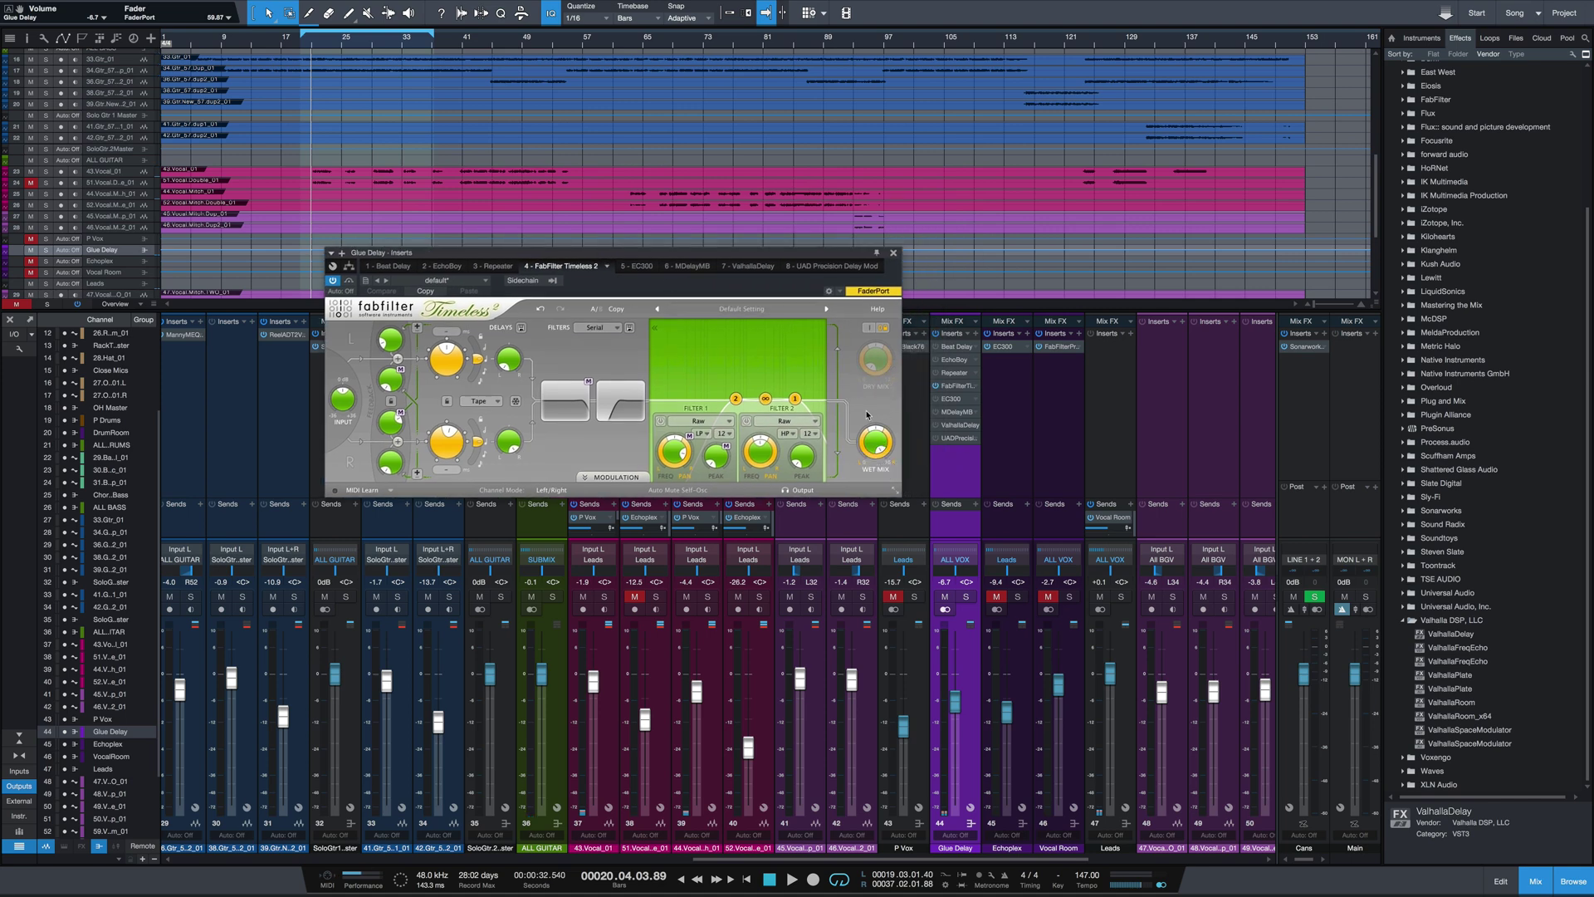
key(space)
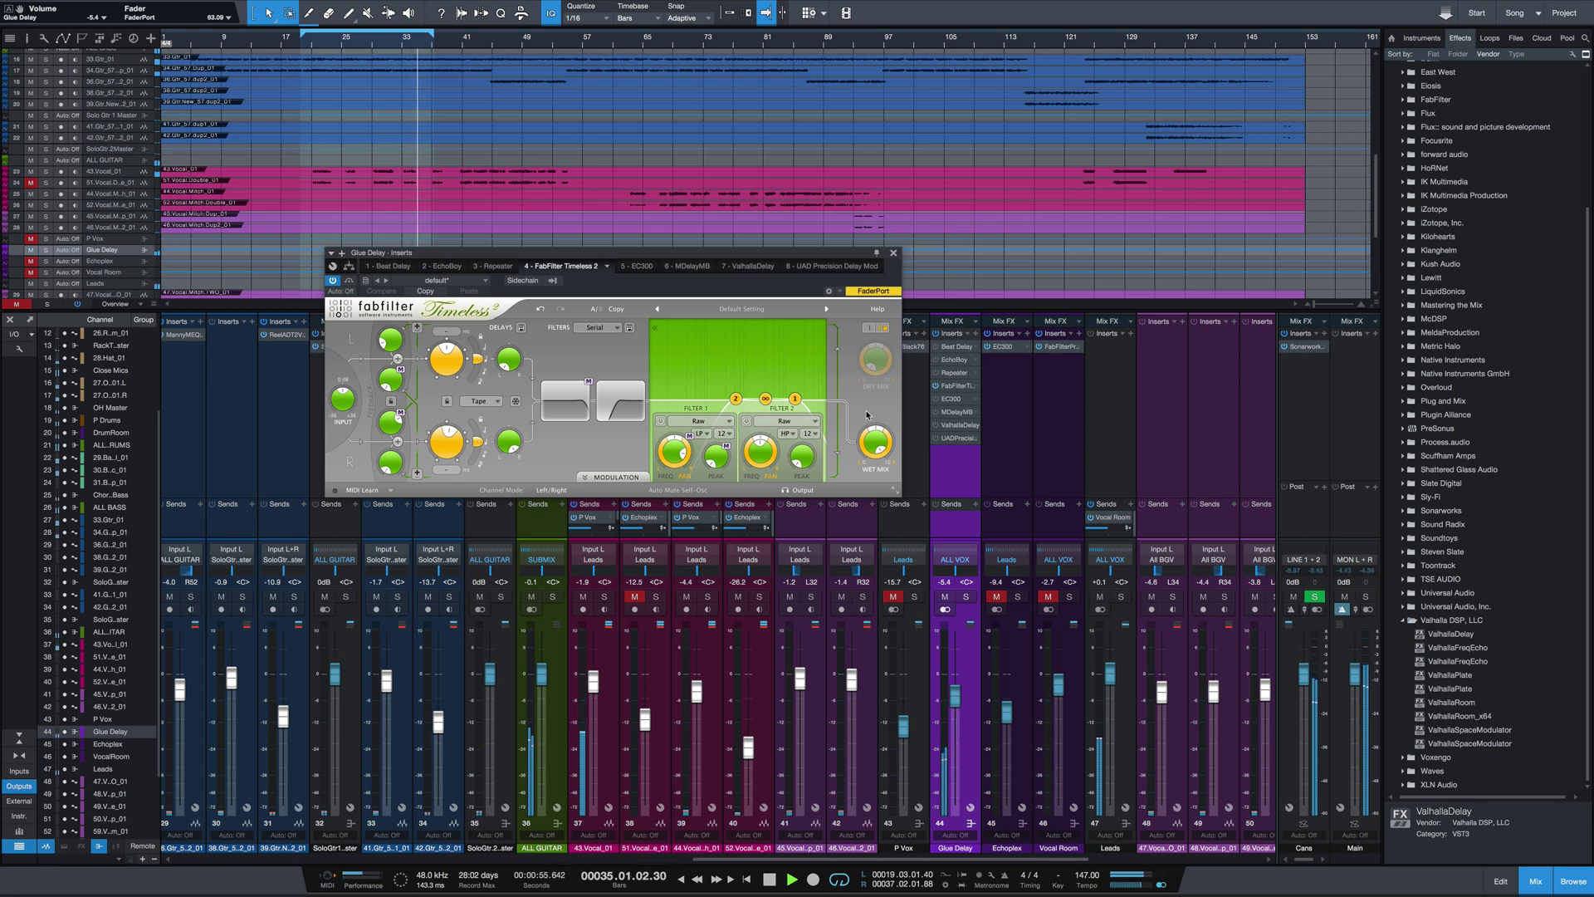
key(space)
- Replace Timeless 2 with the EC300 insert on the Glue Delay channel and audition it on the vocal
click(949, 401)
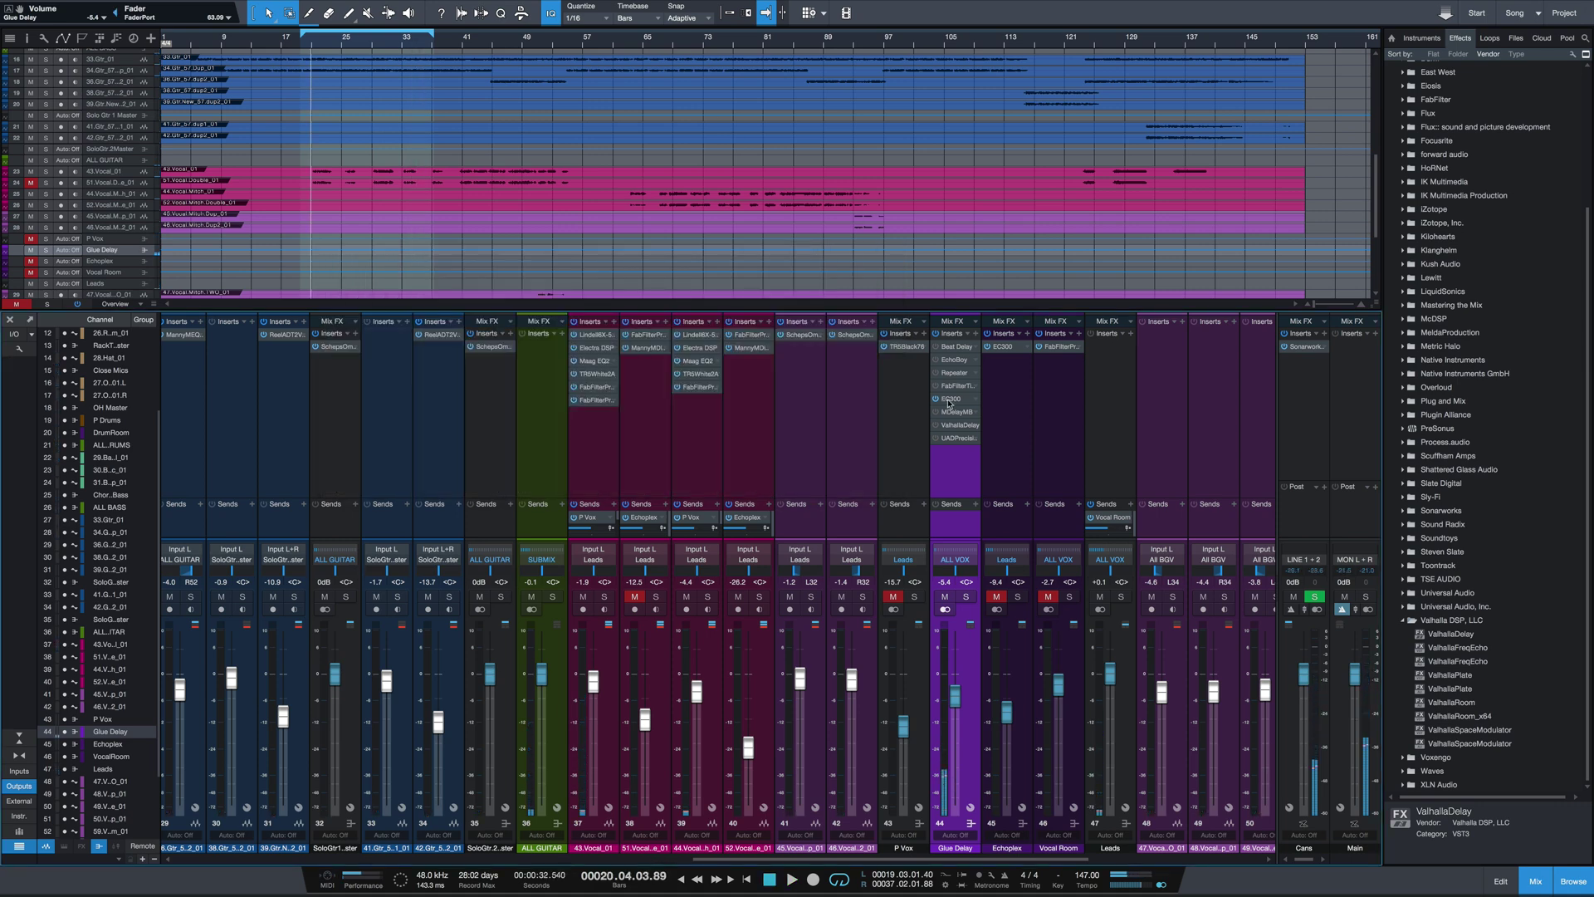
click(950, 399)
drag(1129, 380, 533, 261)
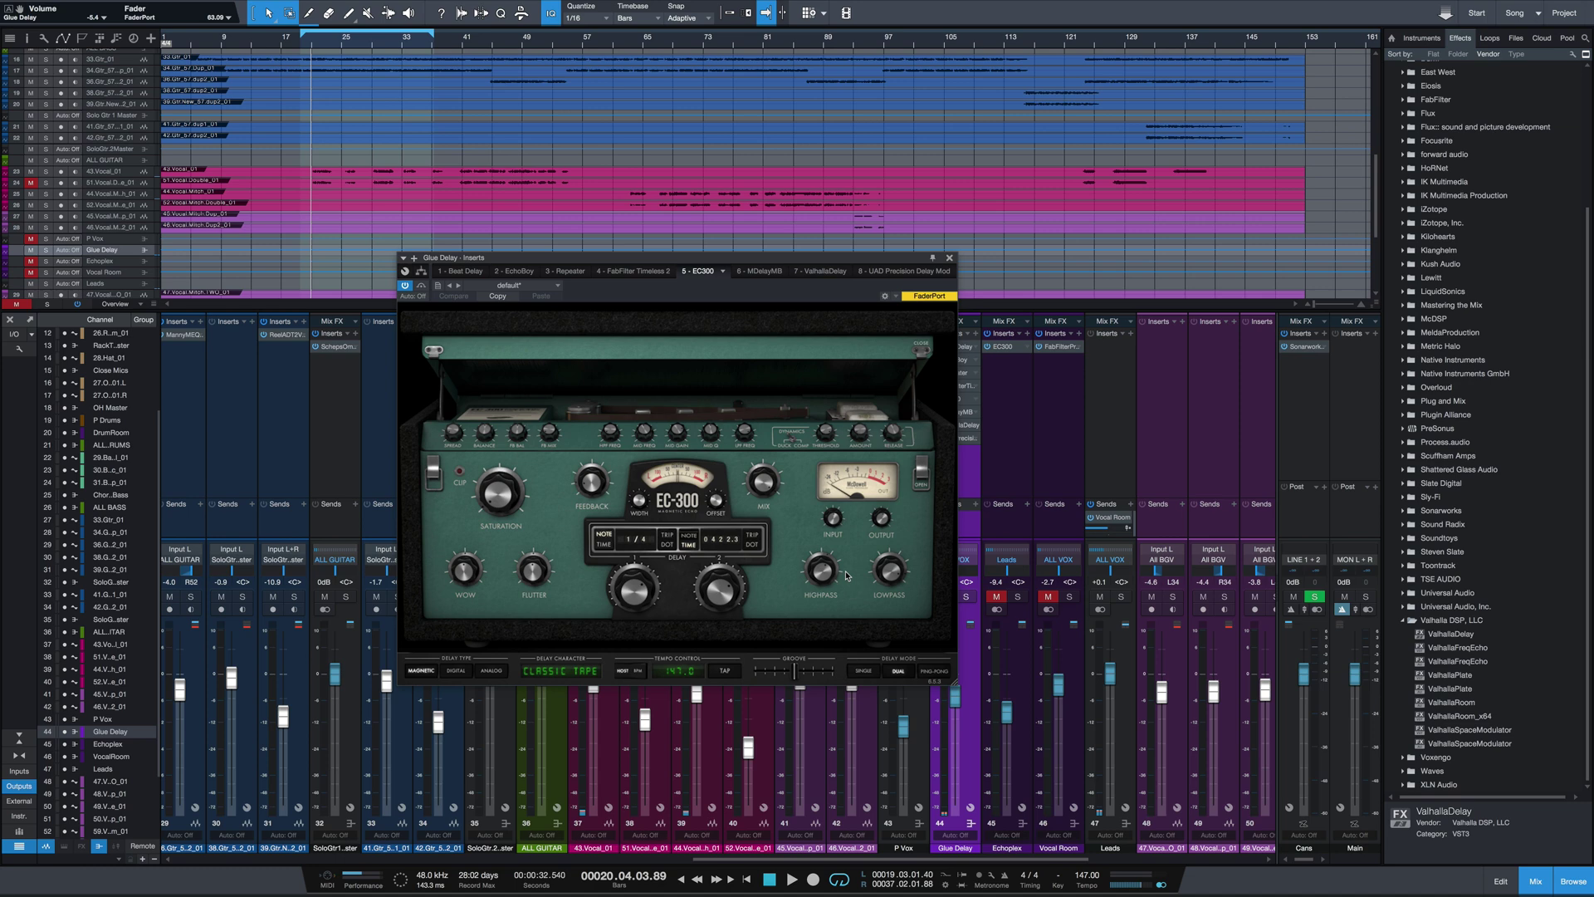
drag(812, 269, 774, 248)
key(space)
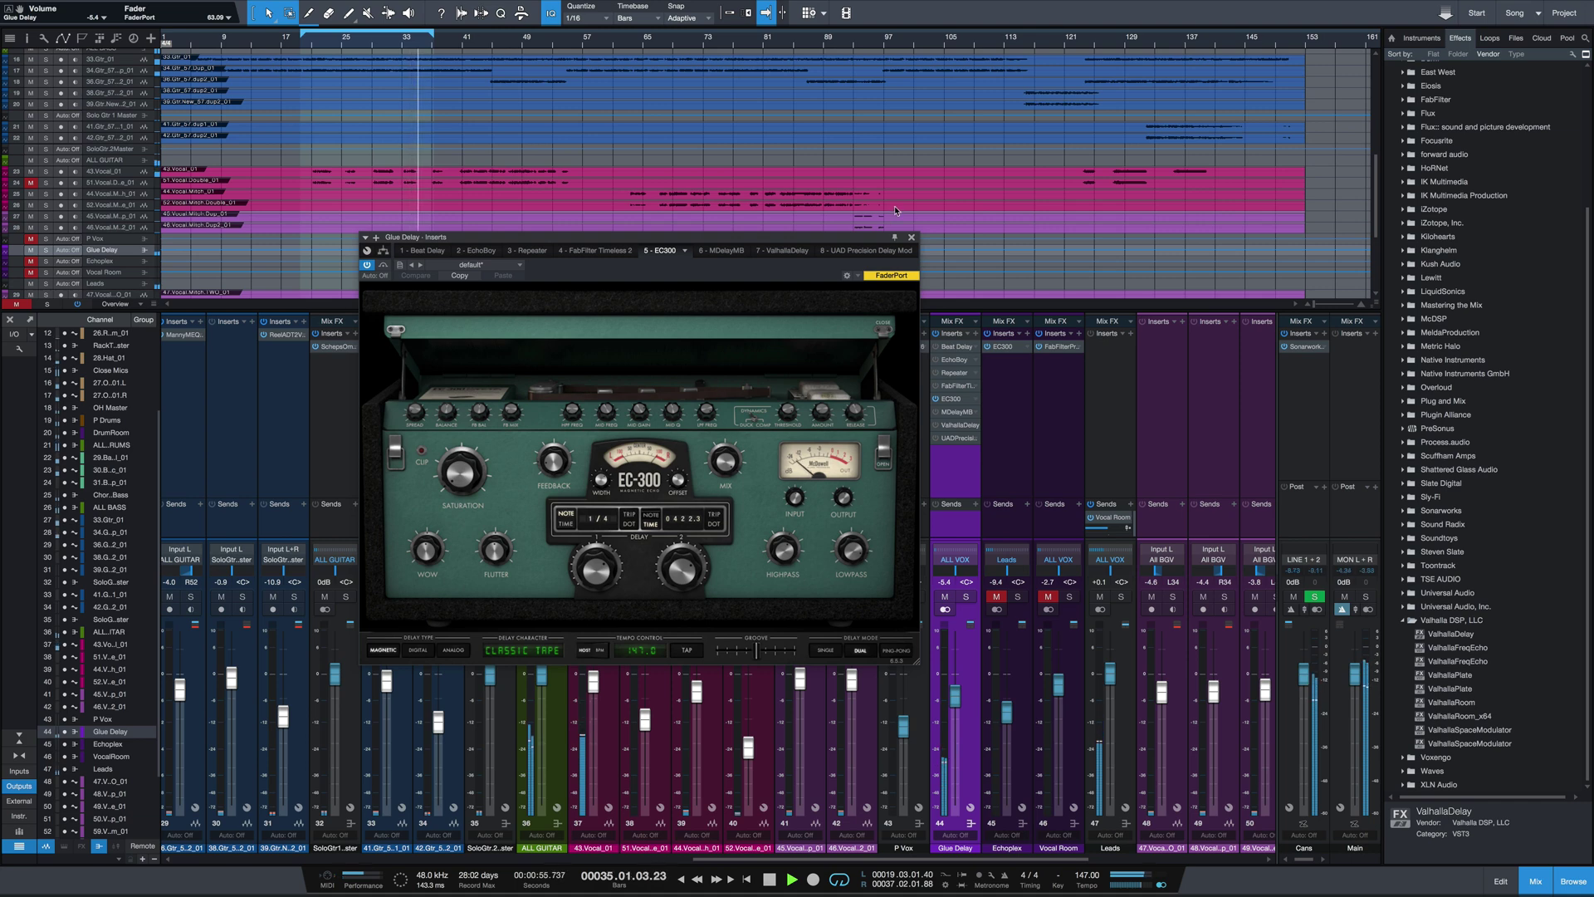
key(space)
- Open the MDelayMB insert, audition it with the Glue Delay fader at -5.9 dB, and close its window
click(949, 412)
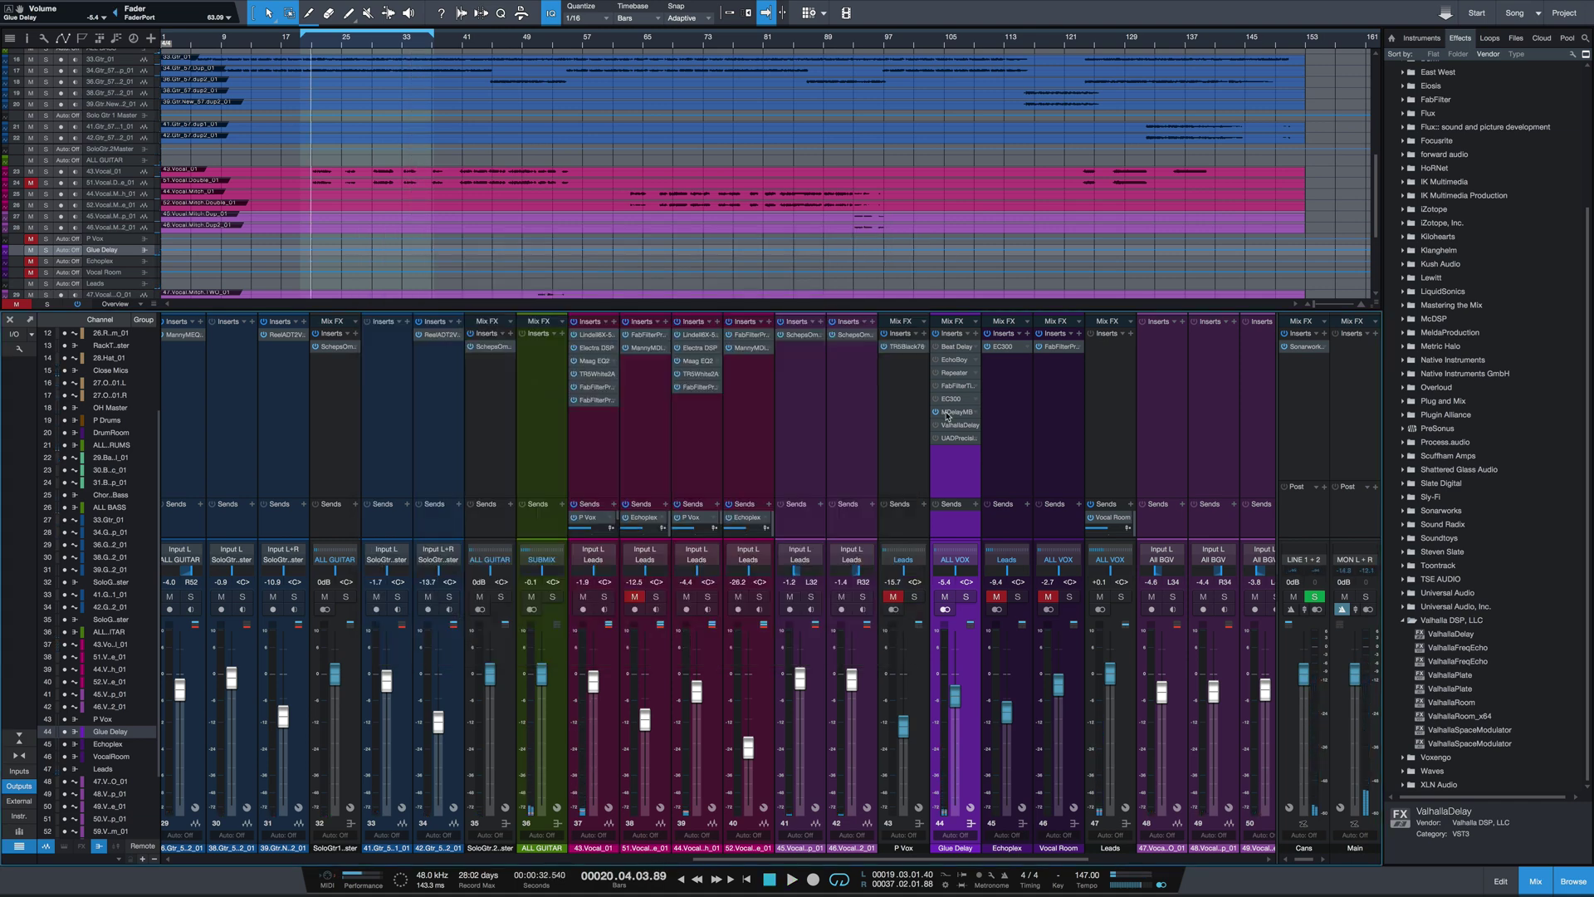
drag(1098, 52, 500, 165)
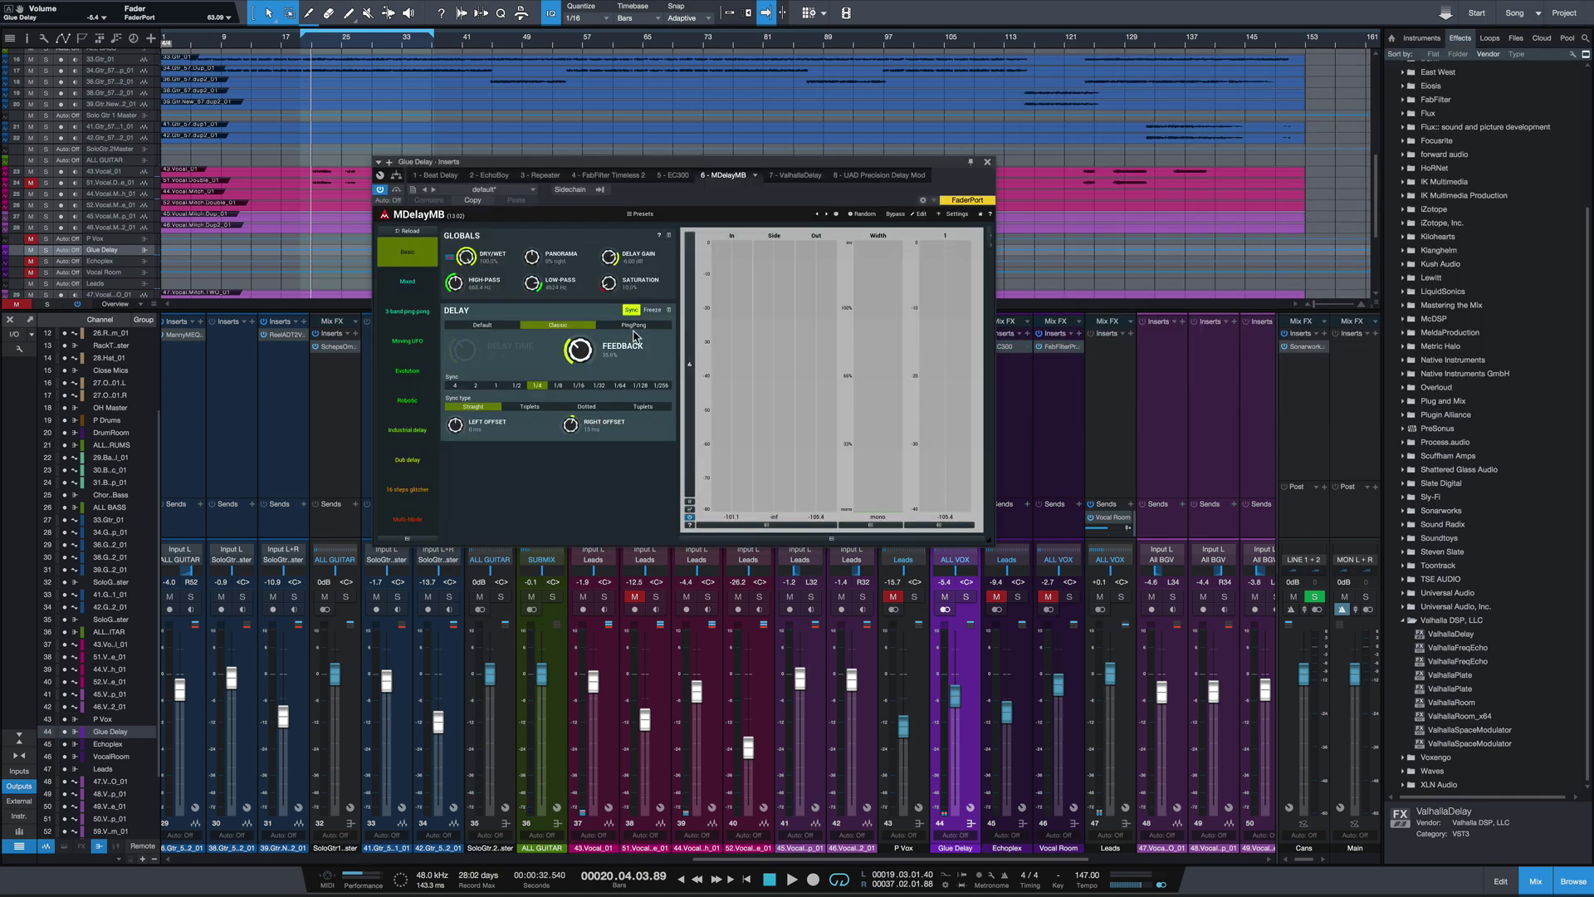
drag(671, 165, 579, 205)
key(space)
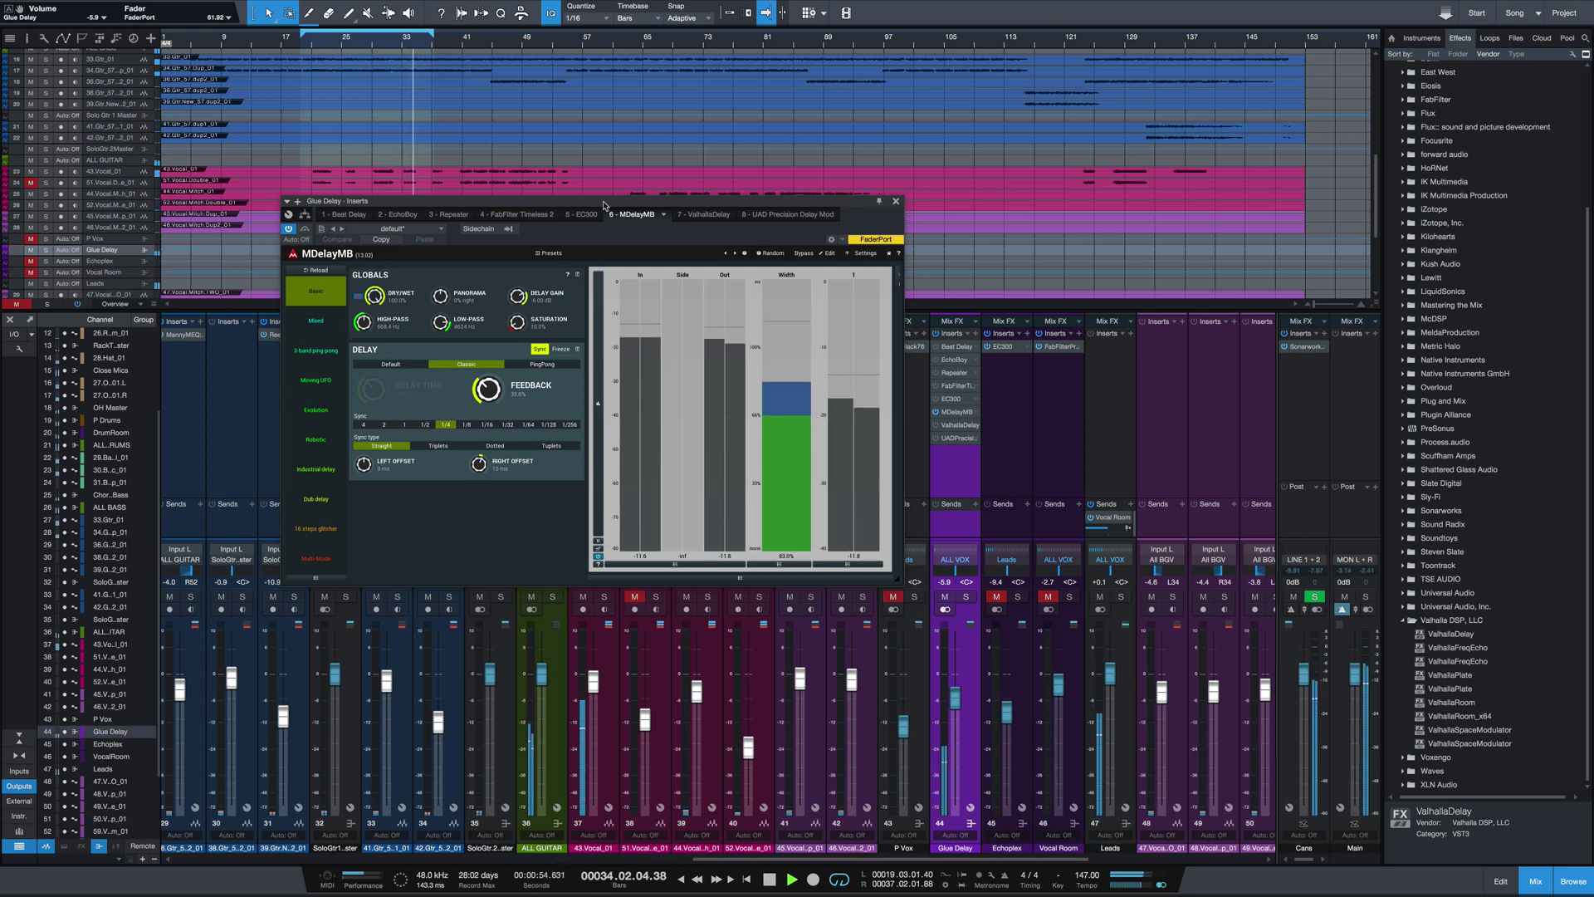
key(space)
click(896, 204)
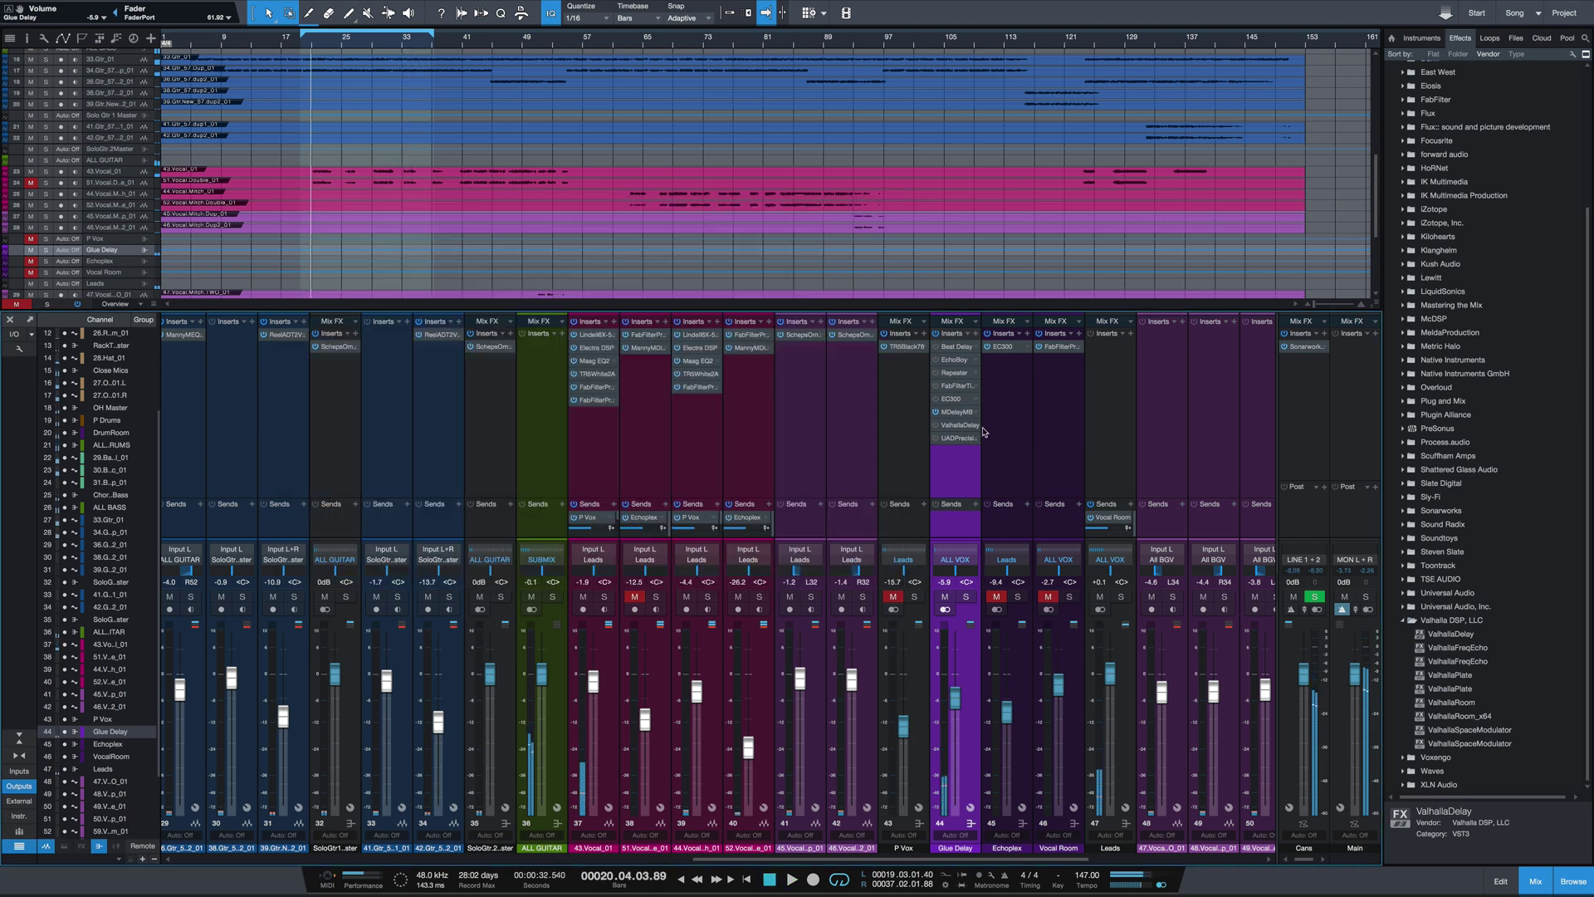
- Open and activate the ValhallaDelay insert, audition it with the Glue Delay fader raised to -0.7 dB, and close its window
click(960, 424)
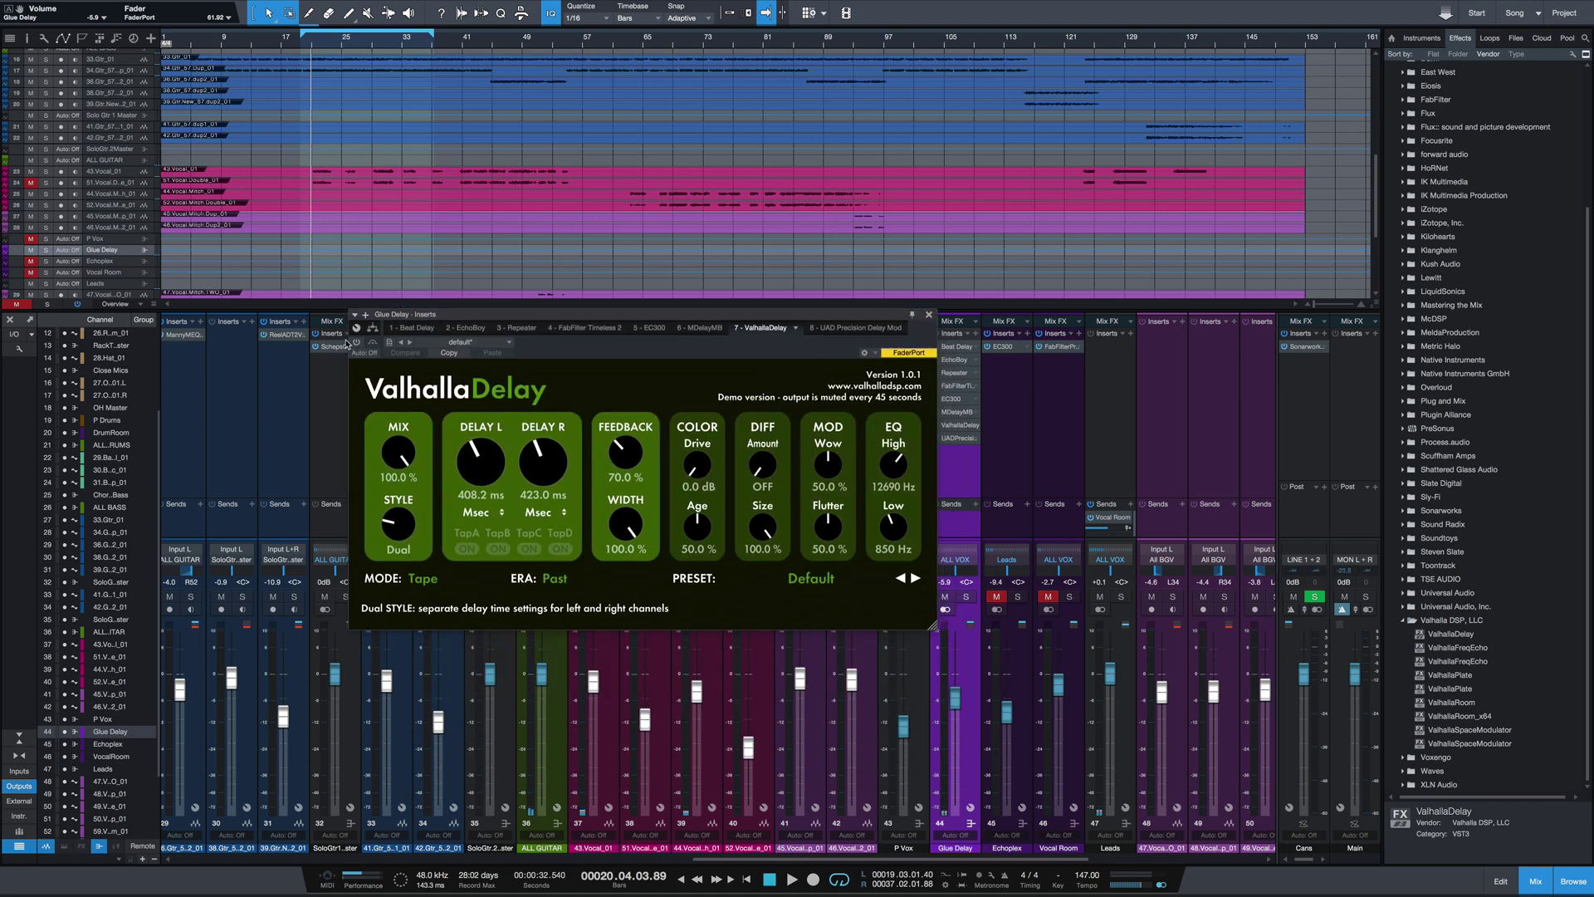
click(356, 343)
key(space)
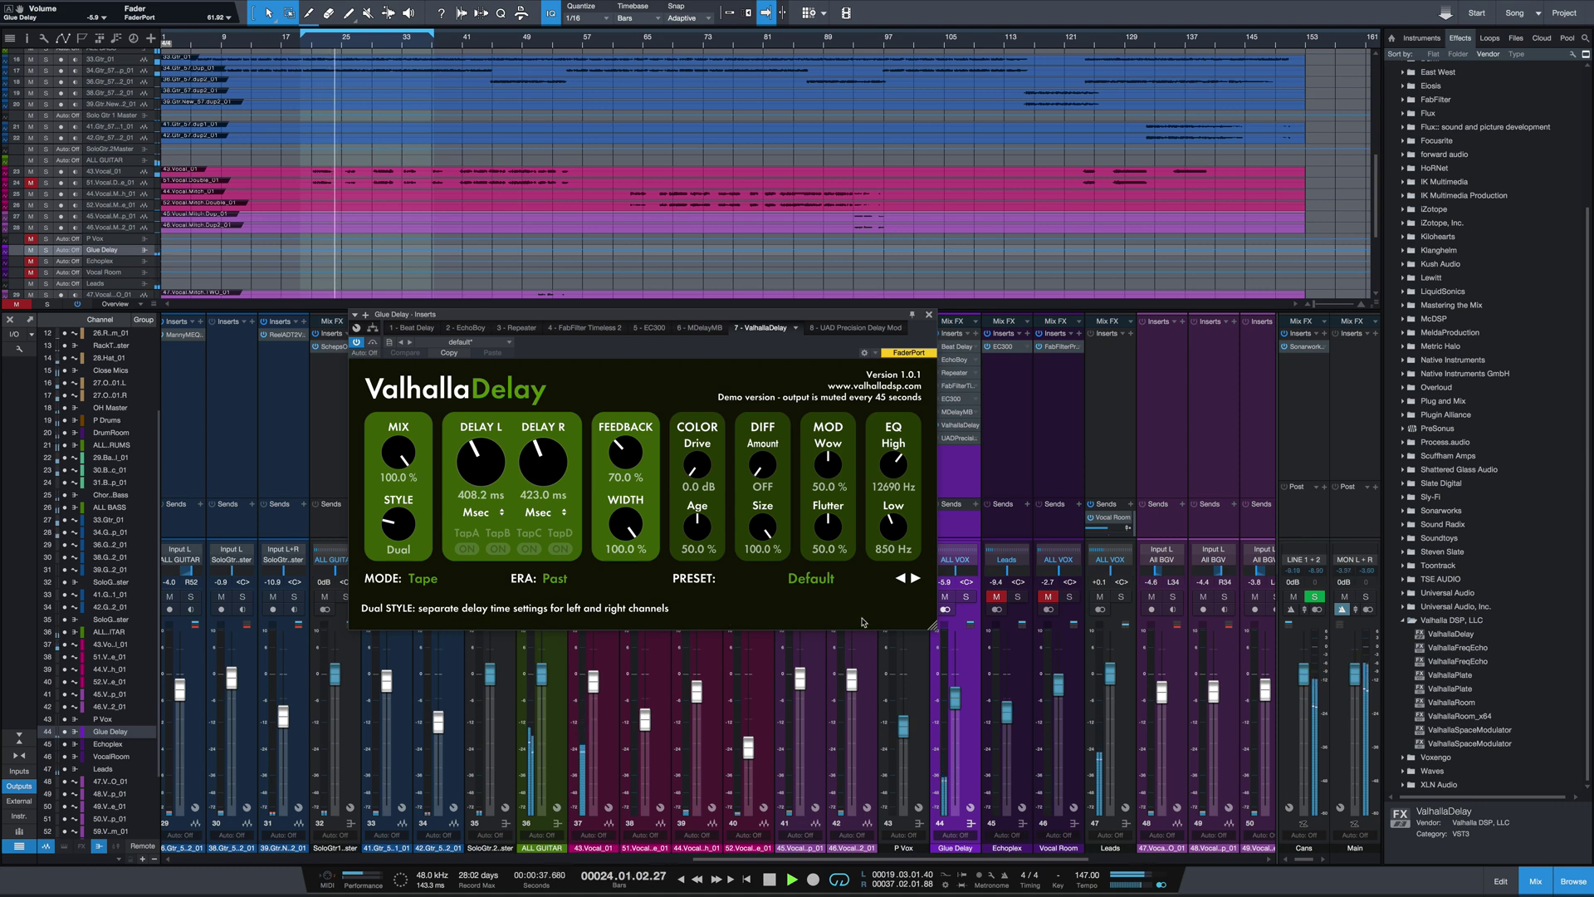
scroll(961, 715, up, 3)
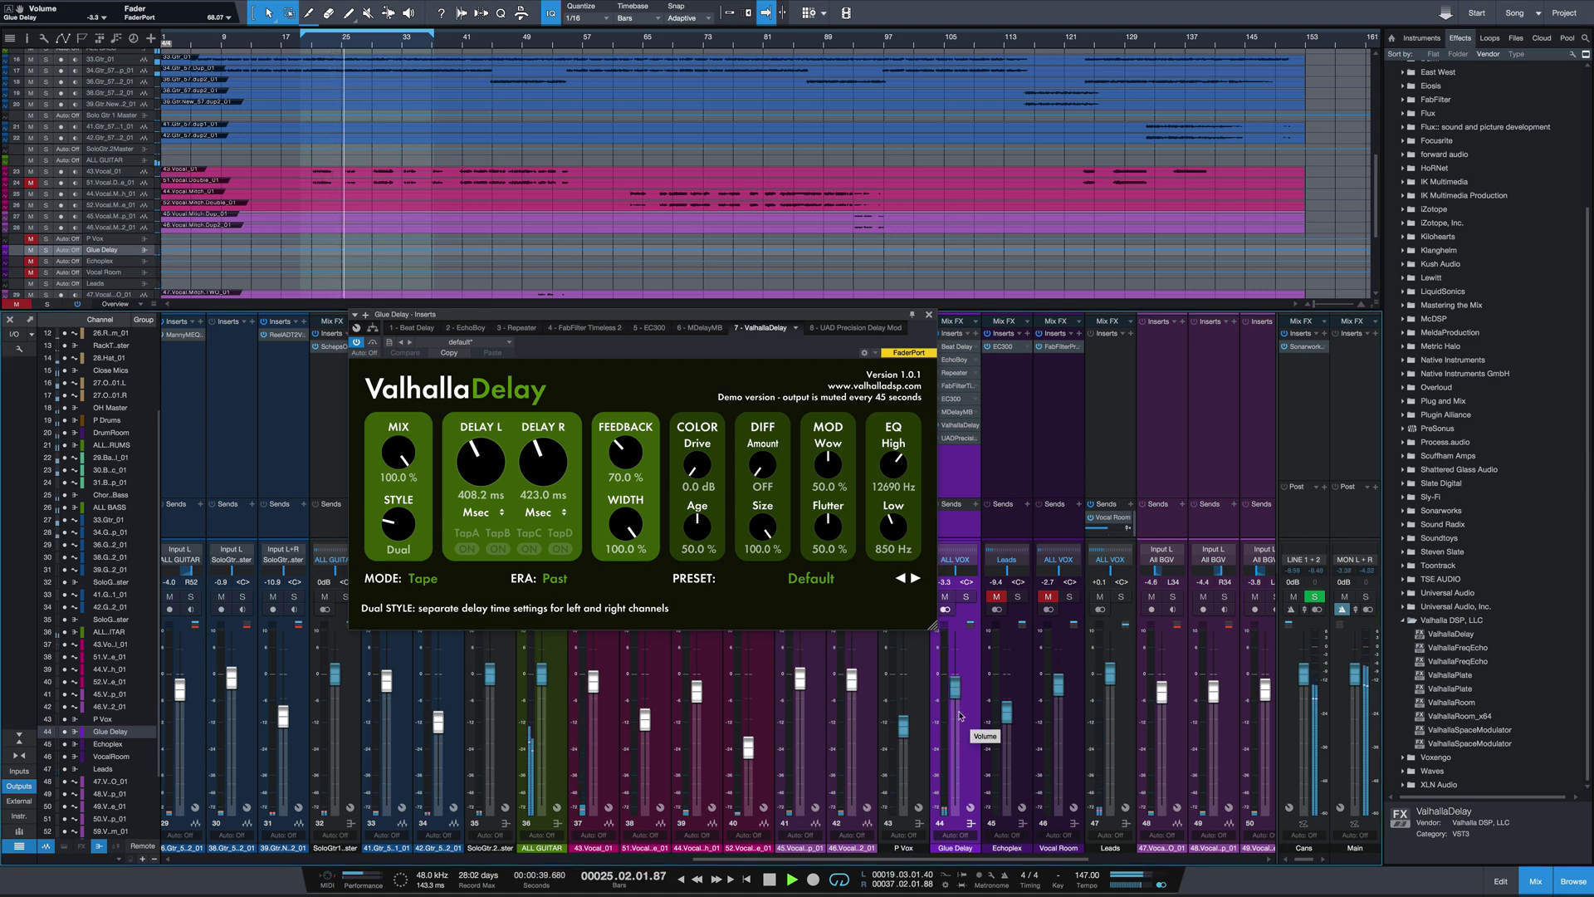
scroll(961, 716, up, 1)
scroll(961, 716, up, 2)
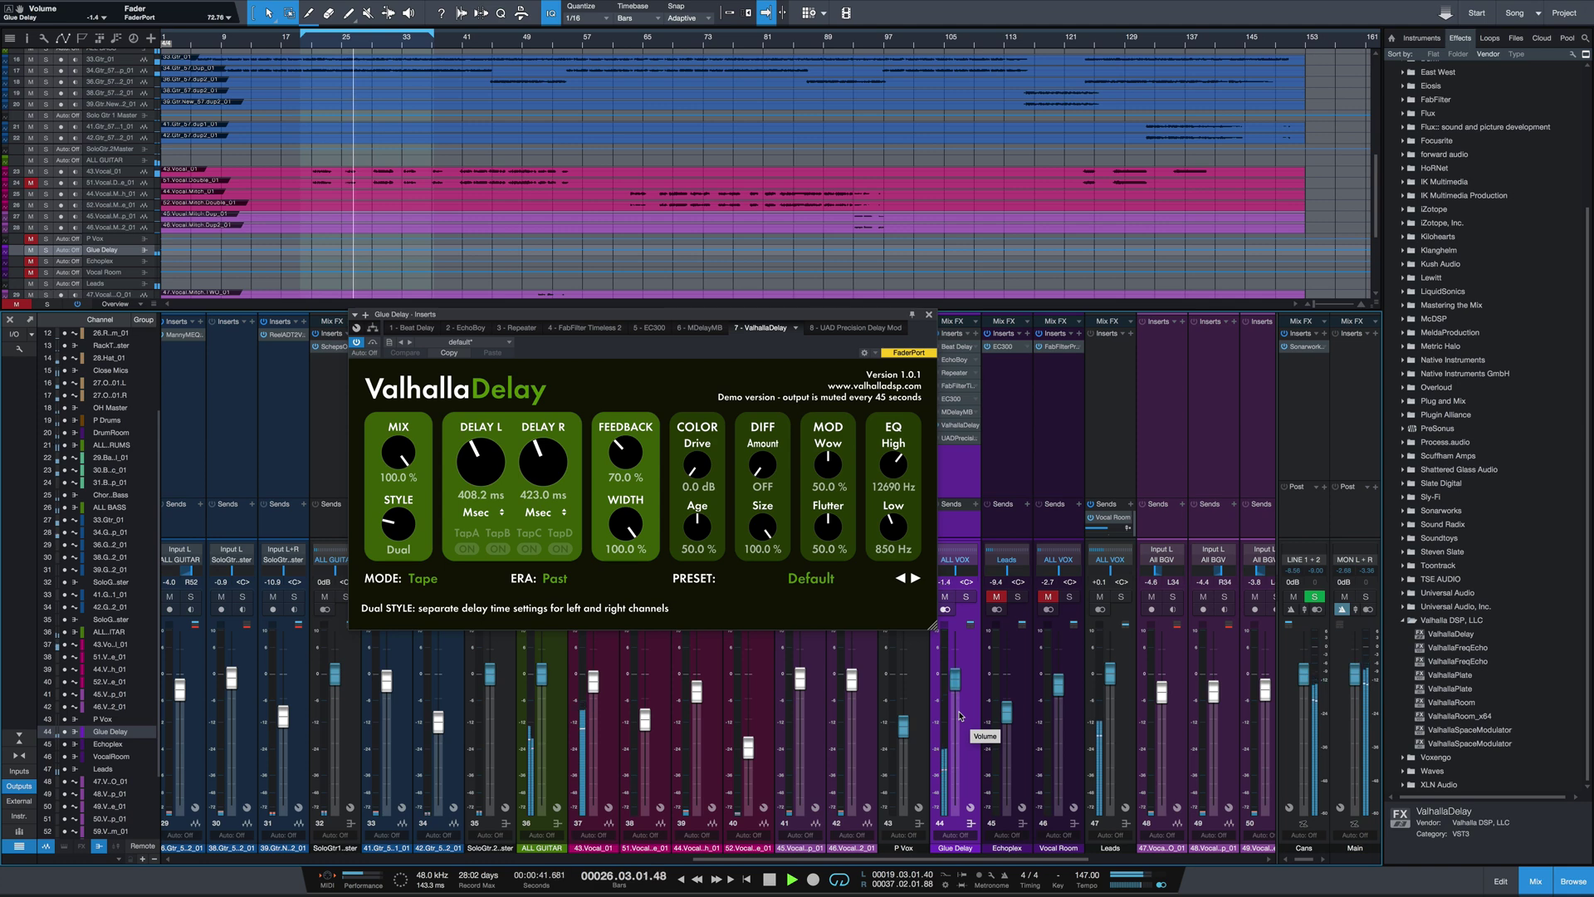
scroll(960, 715, up, 2)
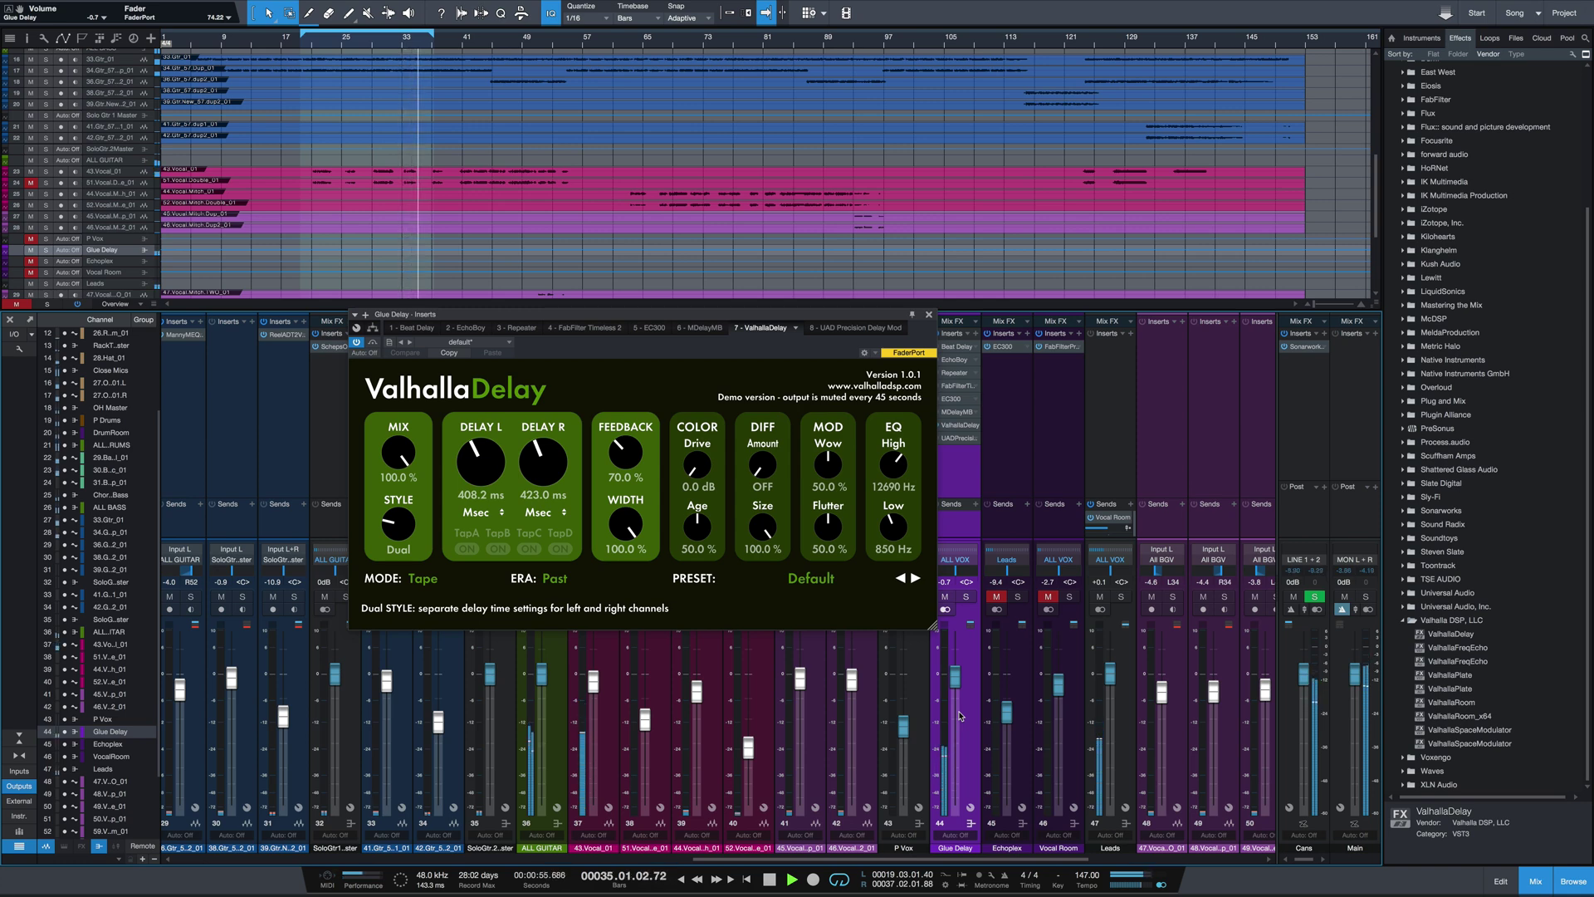
key(space)
click(953, 425)
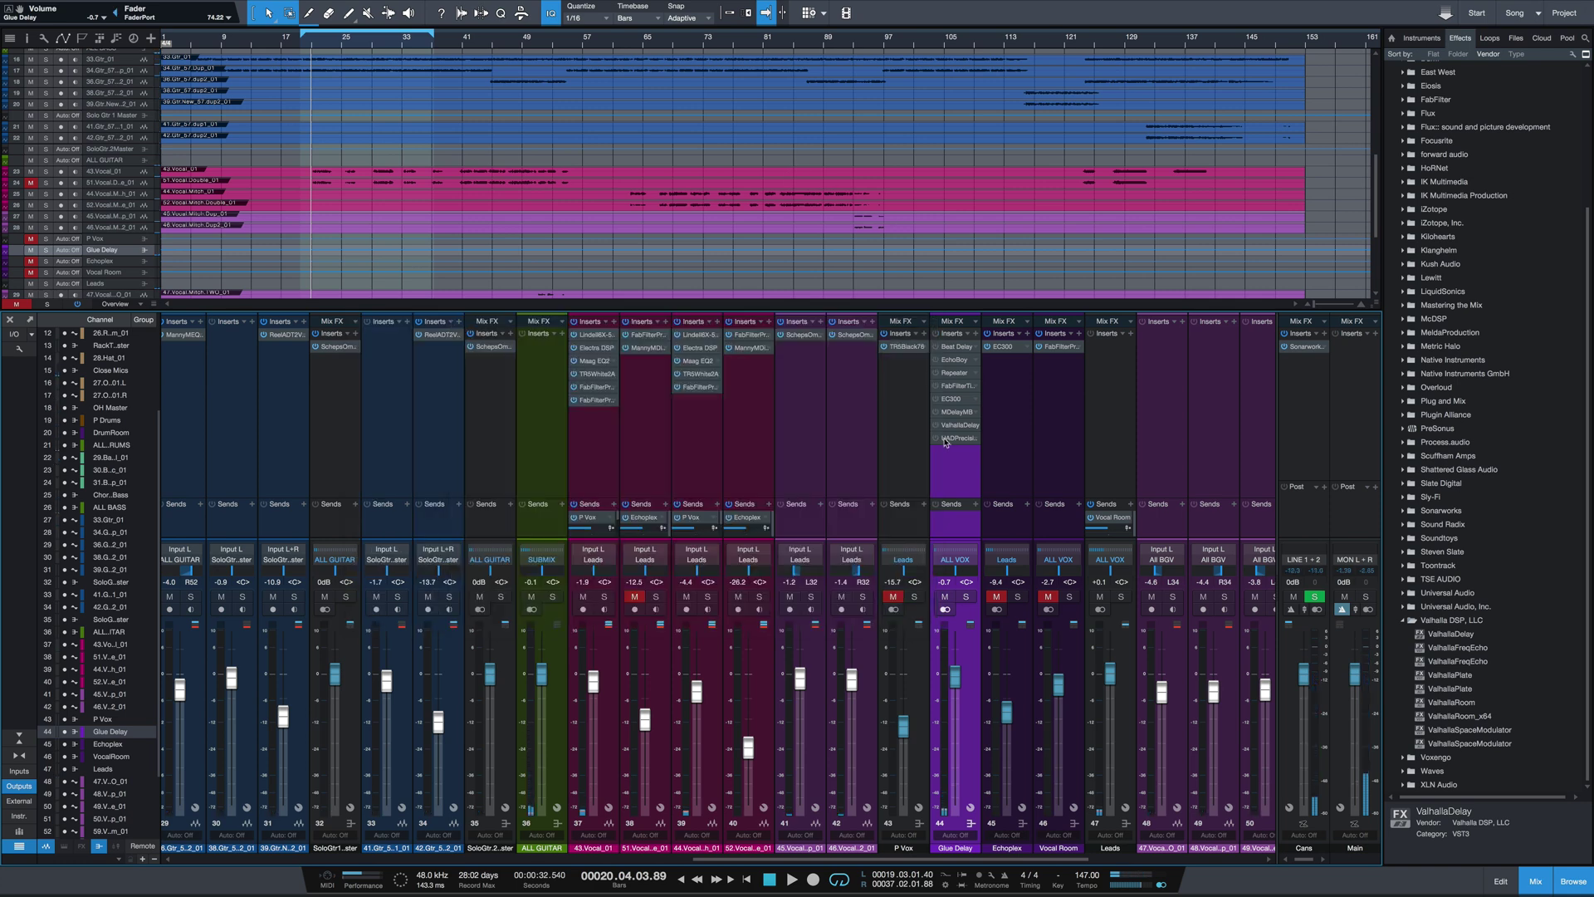
- Open and activate the UAD Precision Delay Mod insert on the Glue Delay channel, moving its window clear of the insert list
click(955, 437)
drag(550, 348, 504, 368)
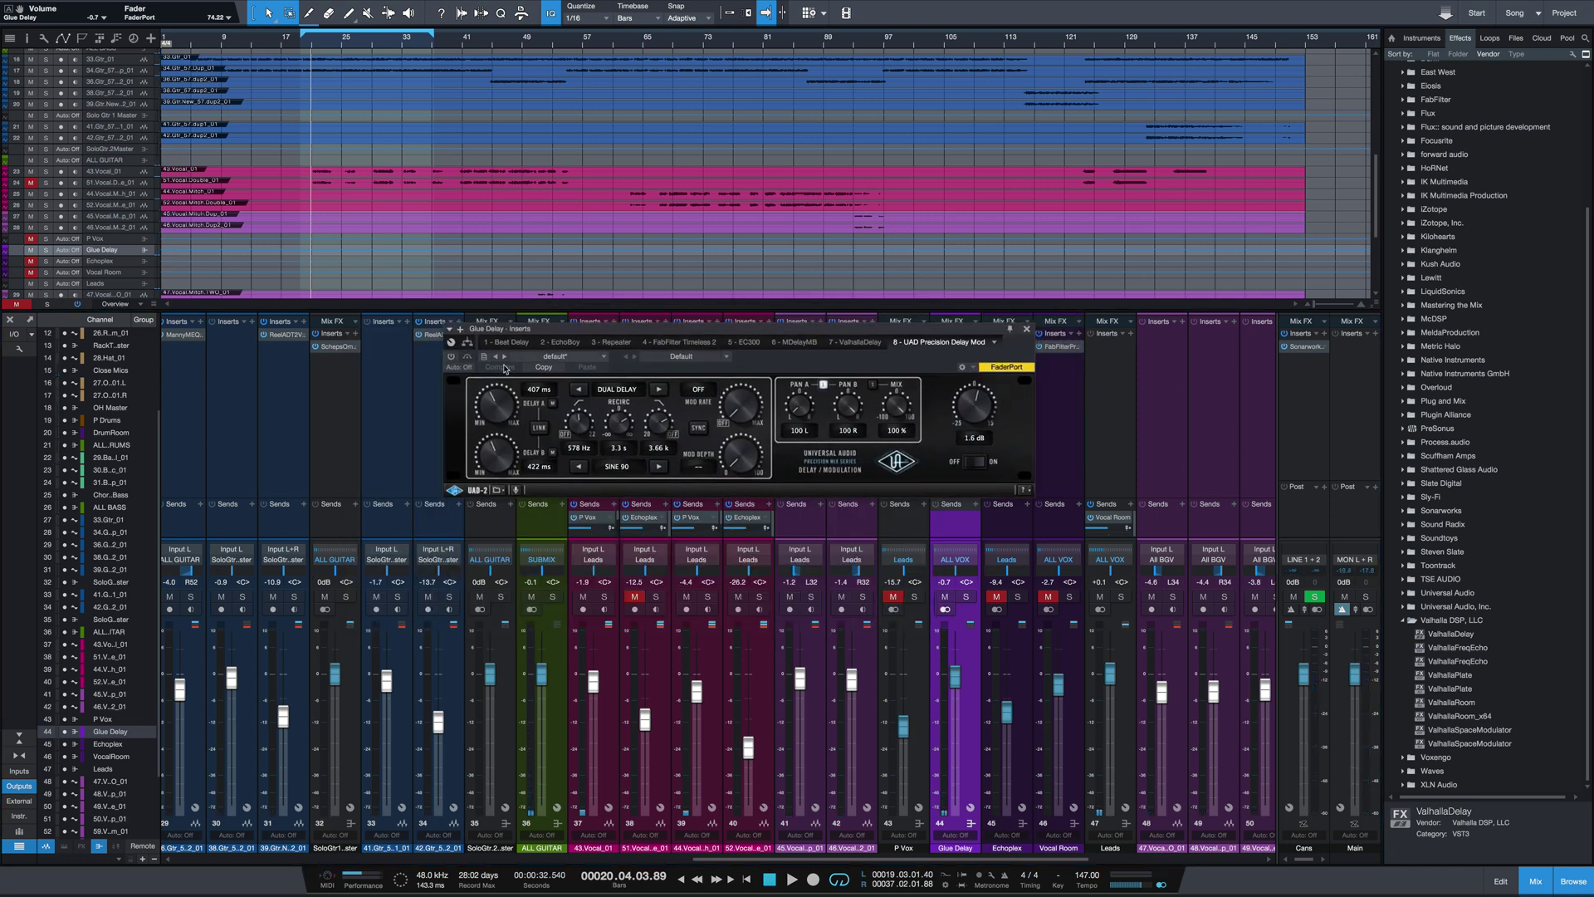
click(451, 357)
drag(637, 333, 531, 362)
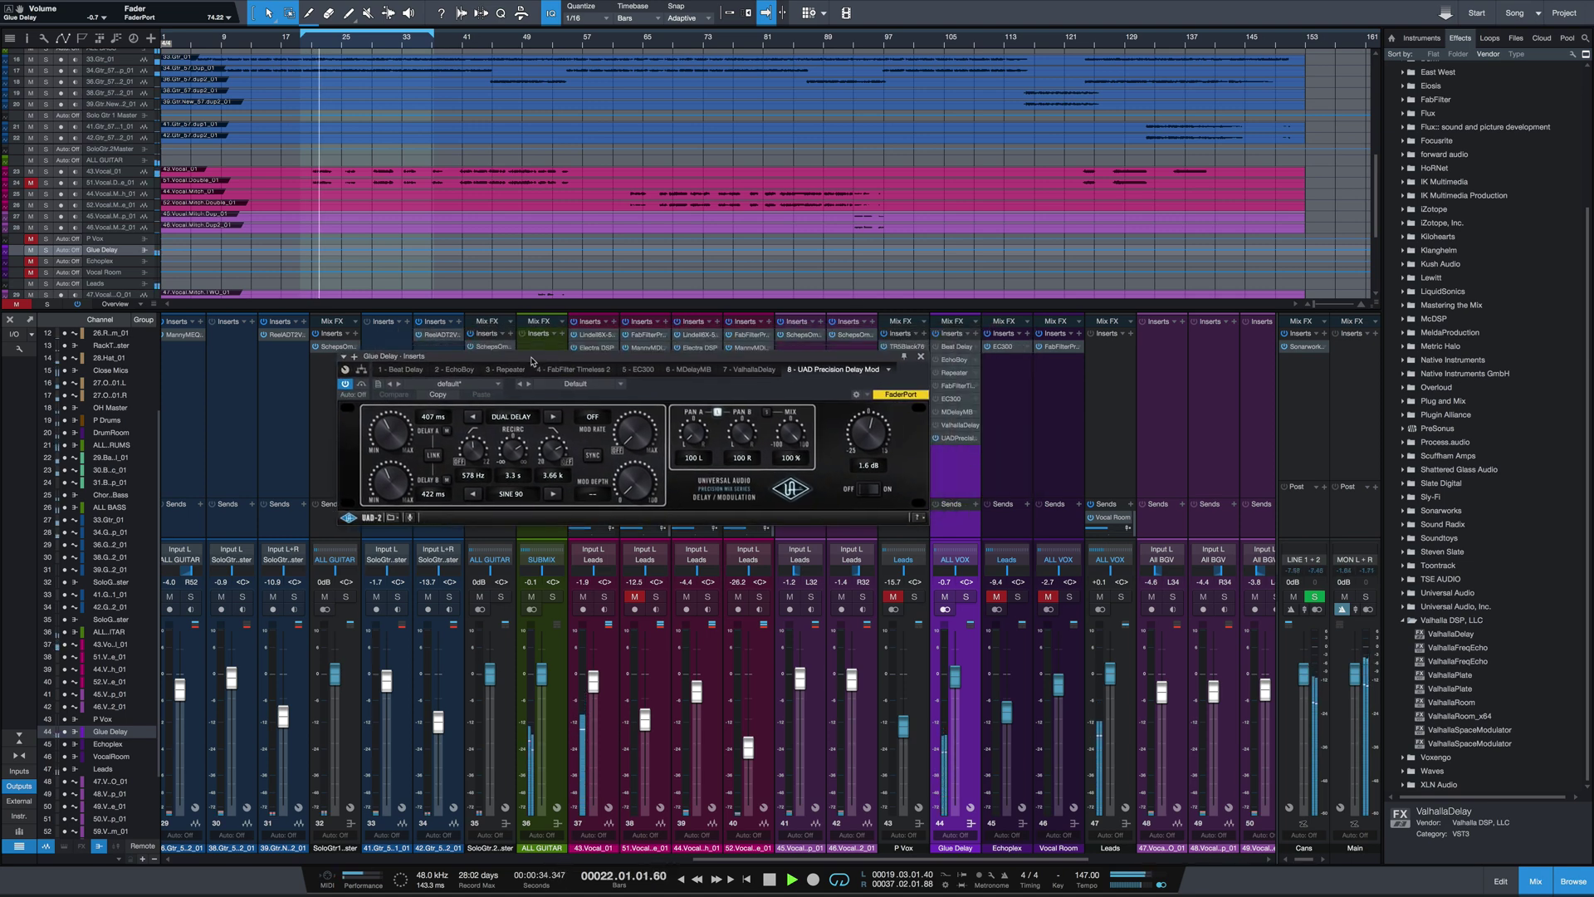
- Audition the UAD Precision Delay Mod with the Glue Delay fader lowered to -4.8 dB, and deactivate the insert
scroll(955, 731, down, 5)
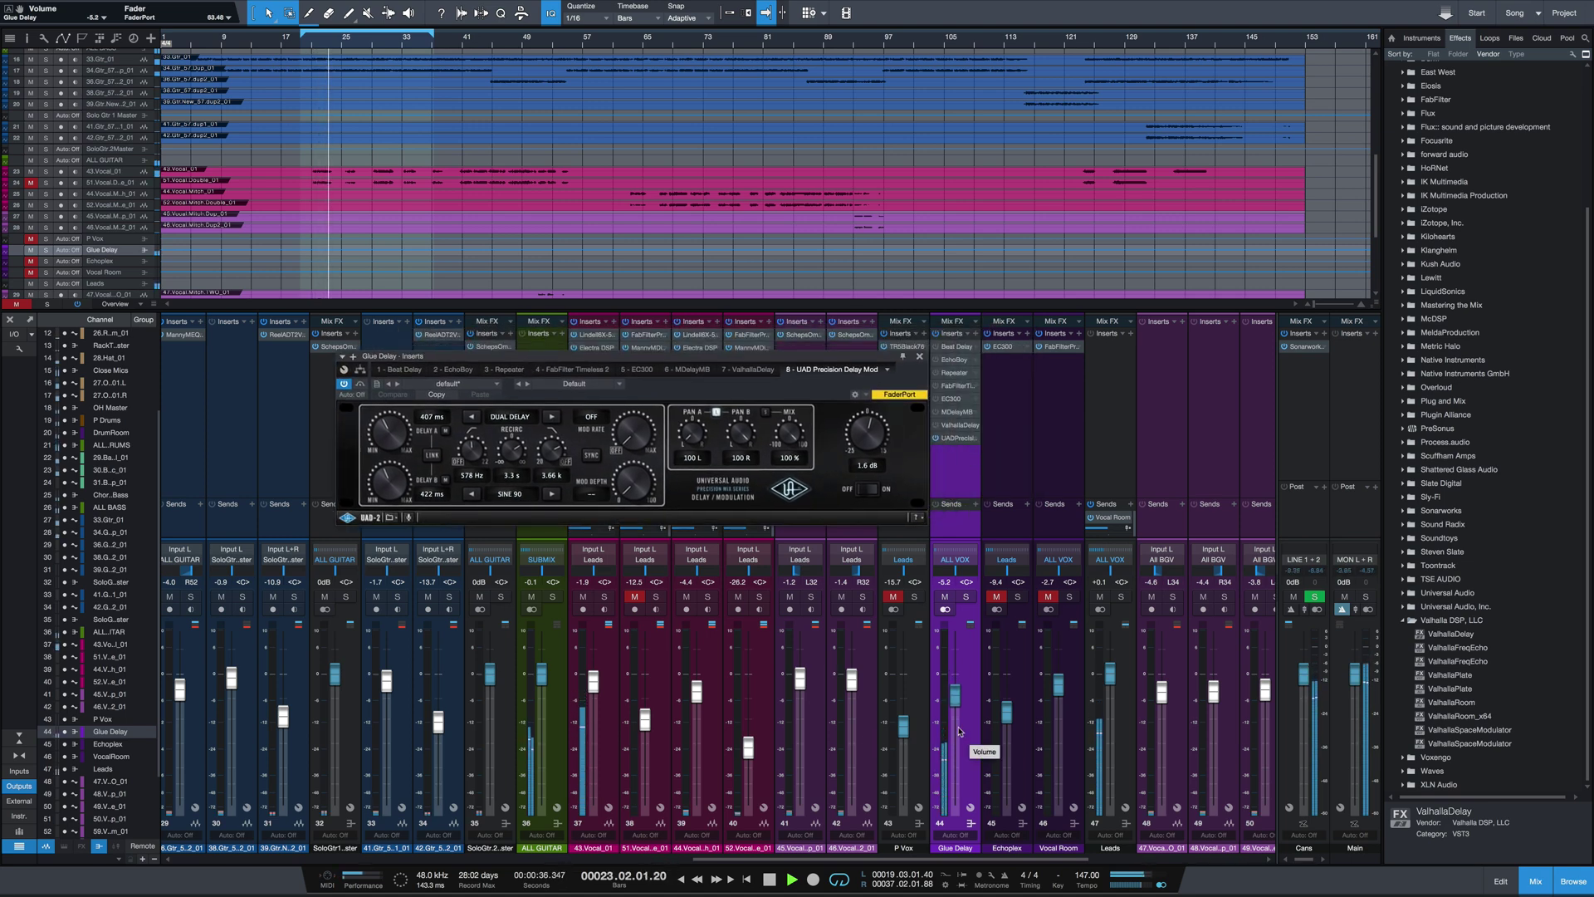
scroll(959, 731, down, 1)
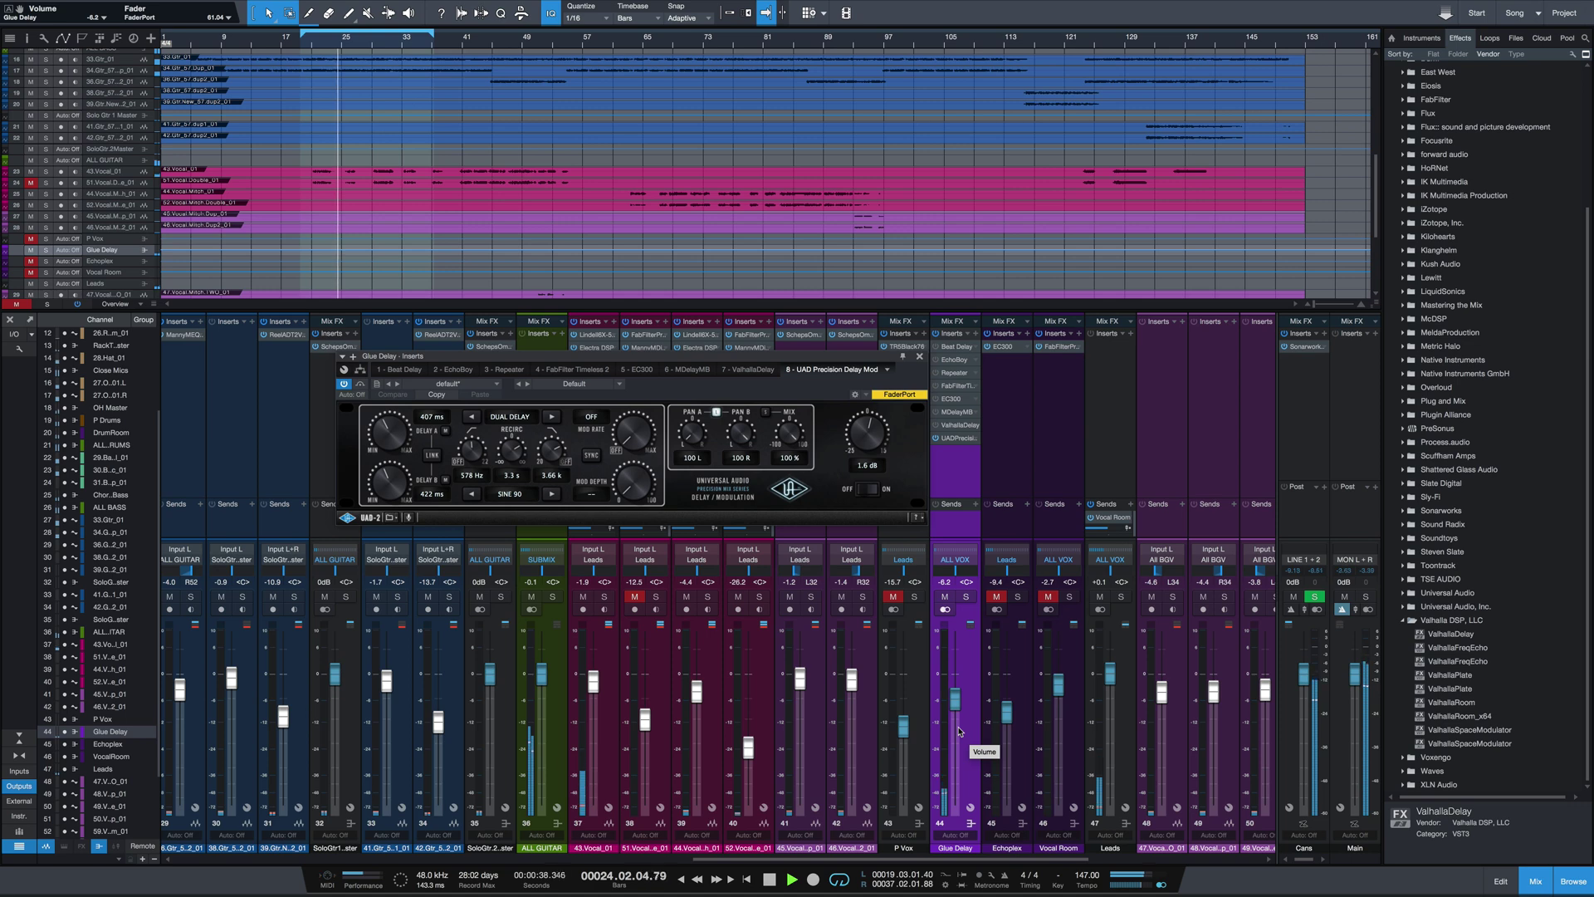
scroll(959, 731, up, 1)
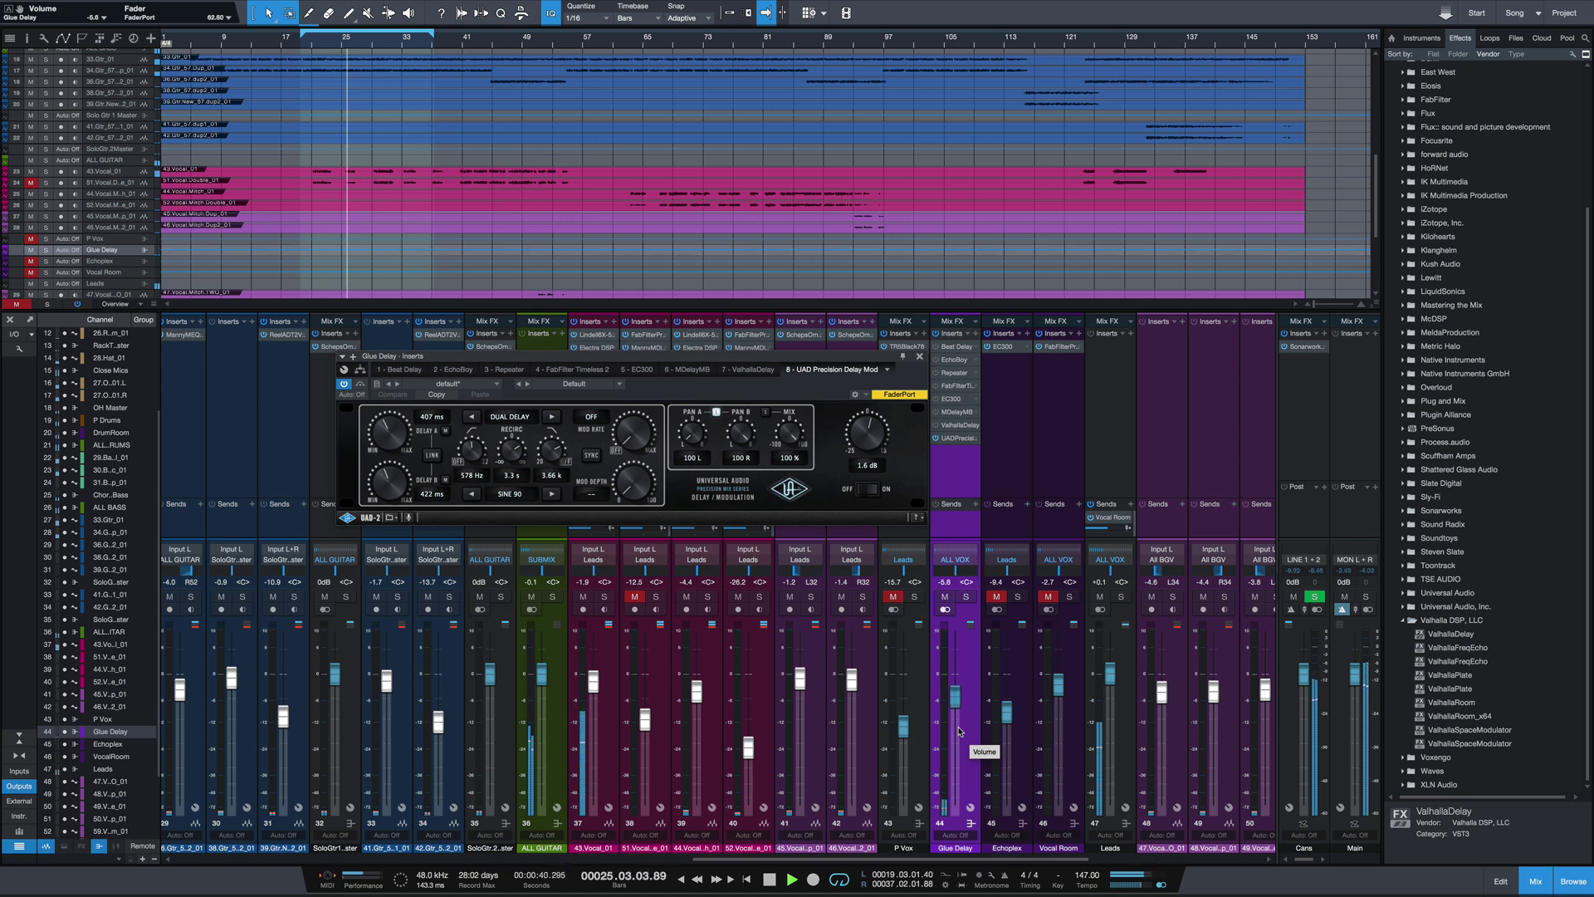
scroll(959, 731, up, 1)
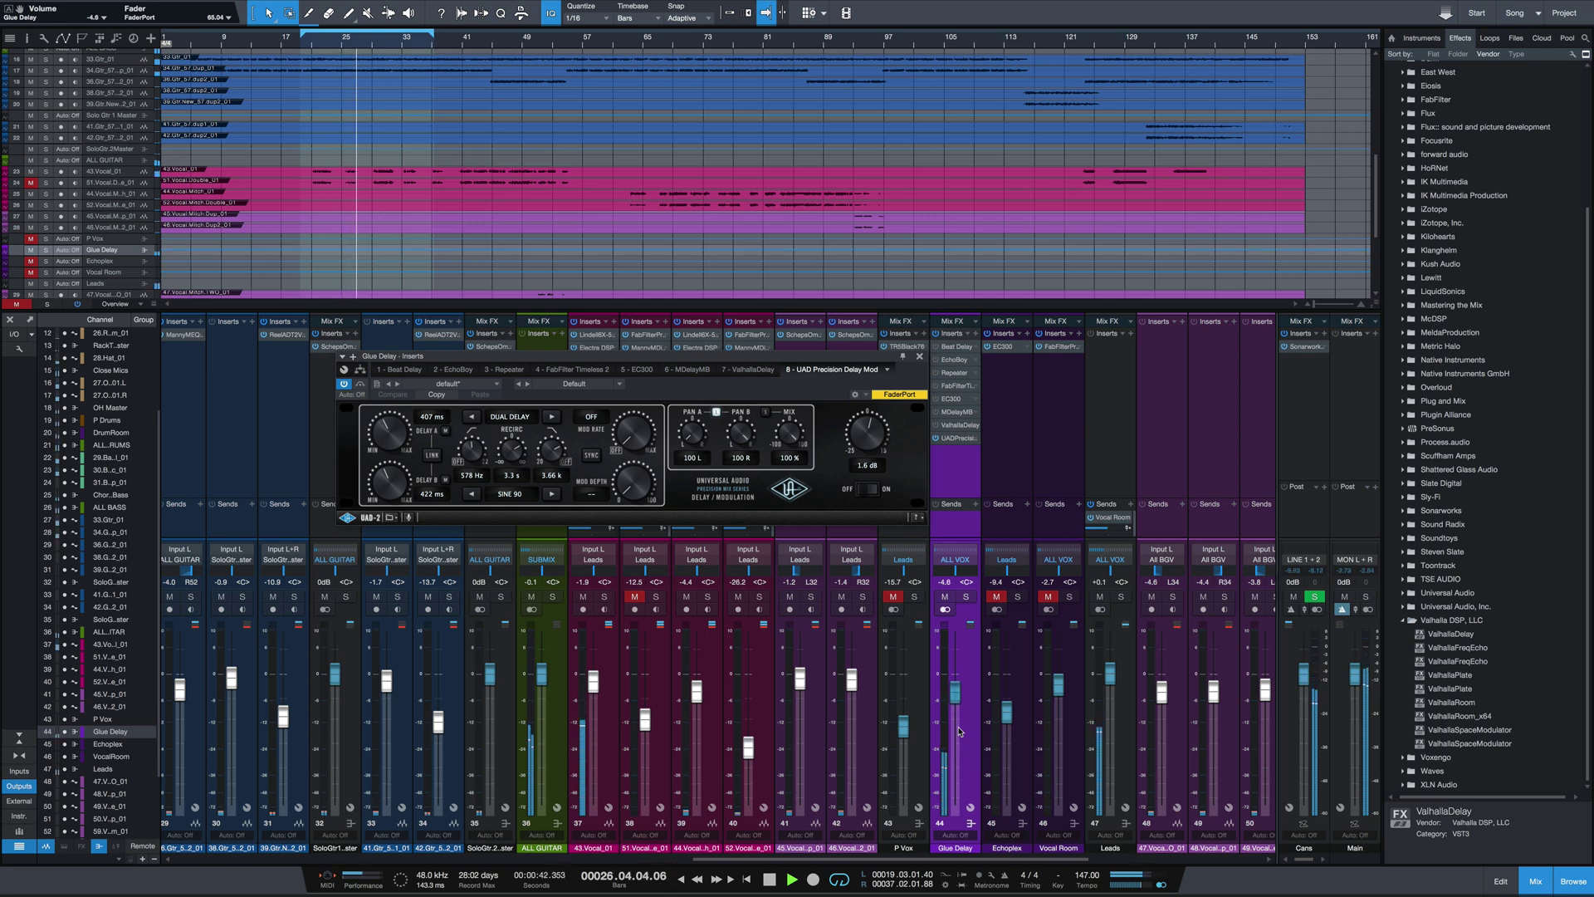
scroll(959, 730, up, 1)
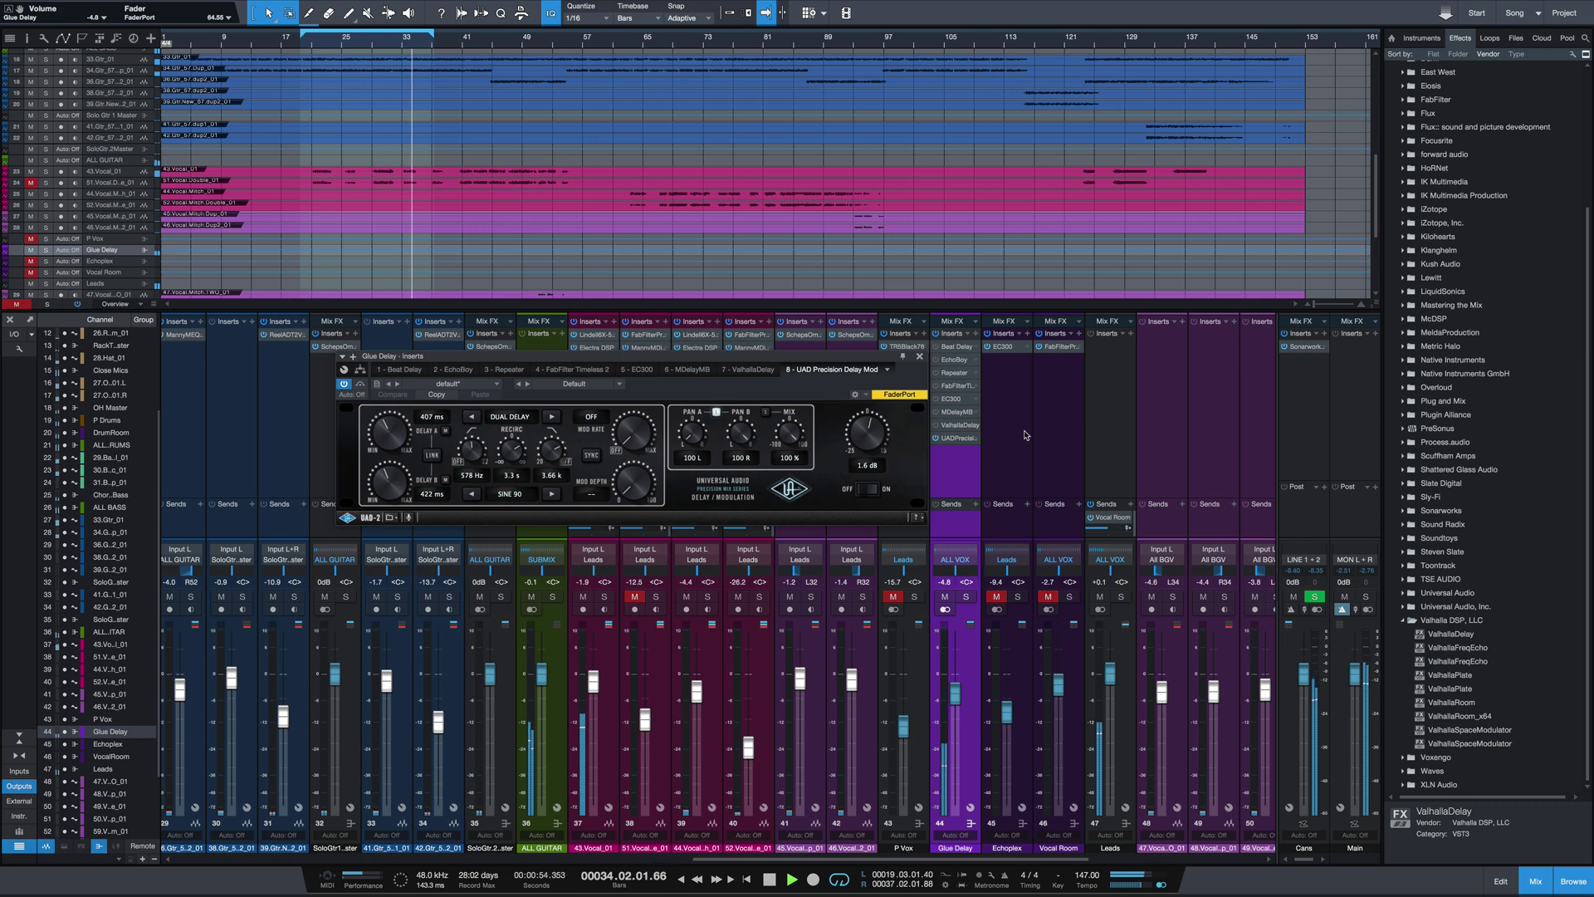
key(space)
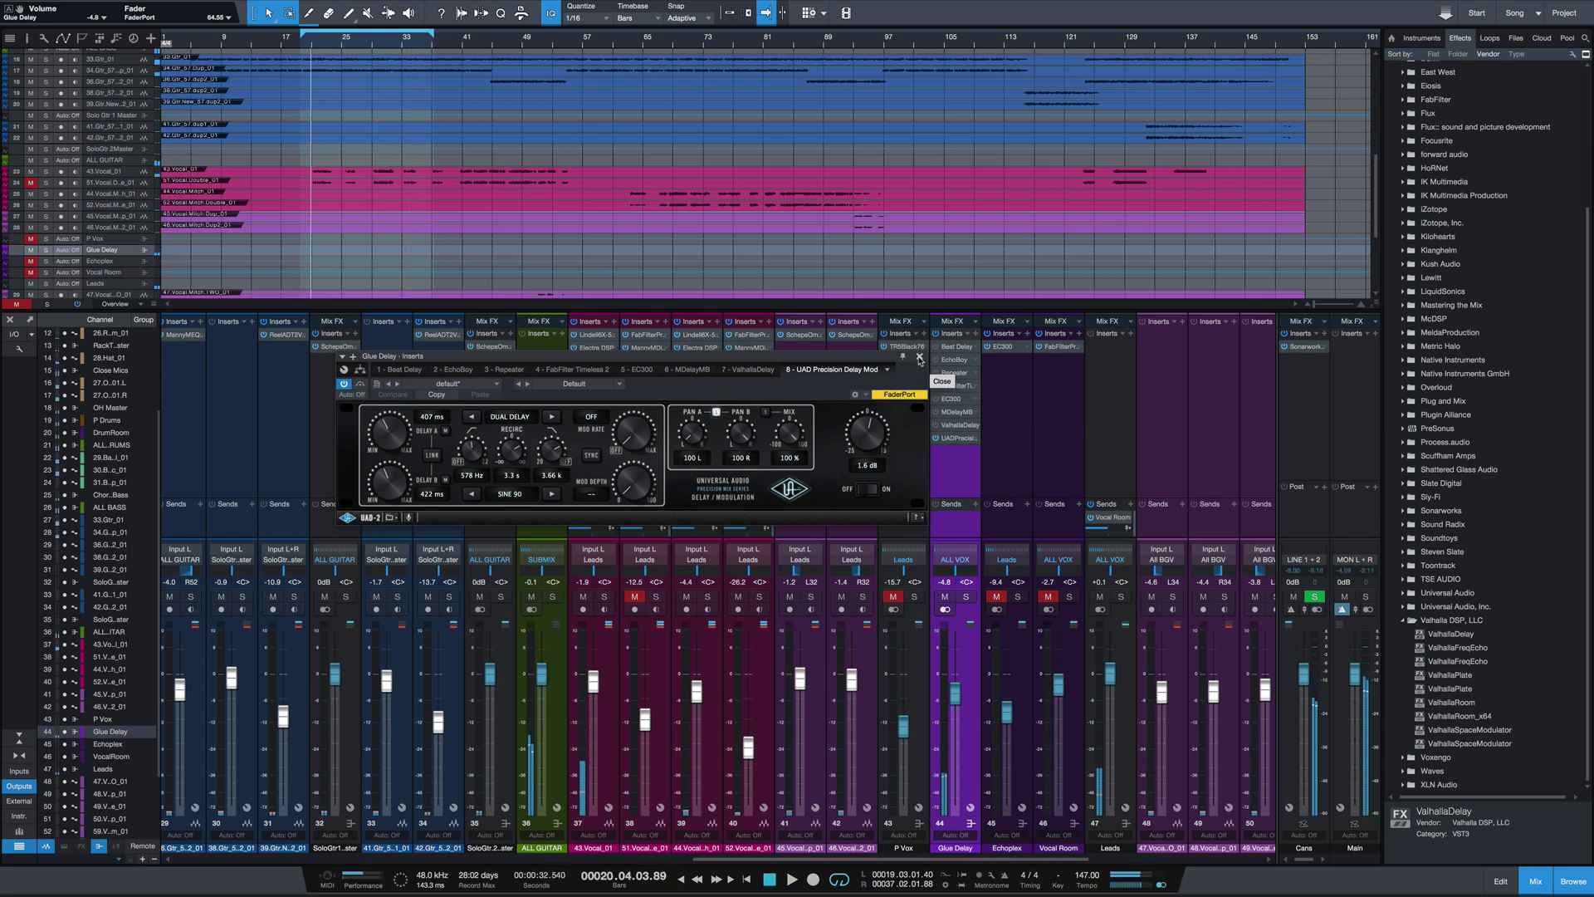
click(959, 438)
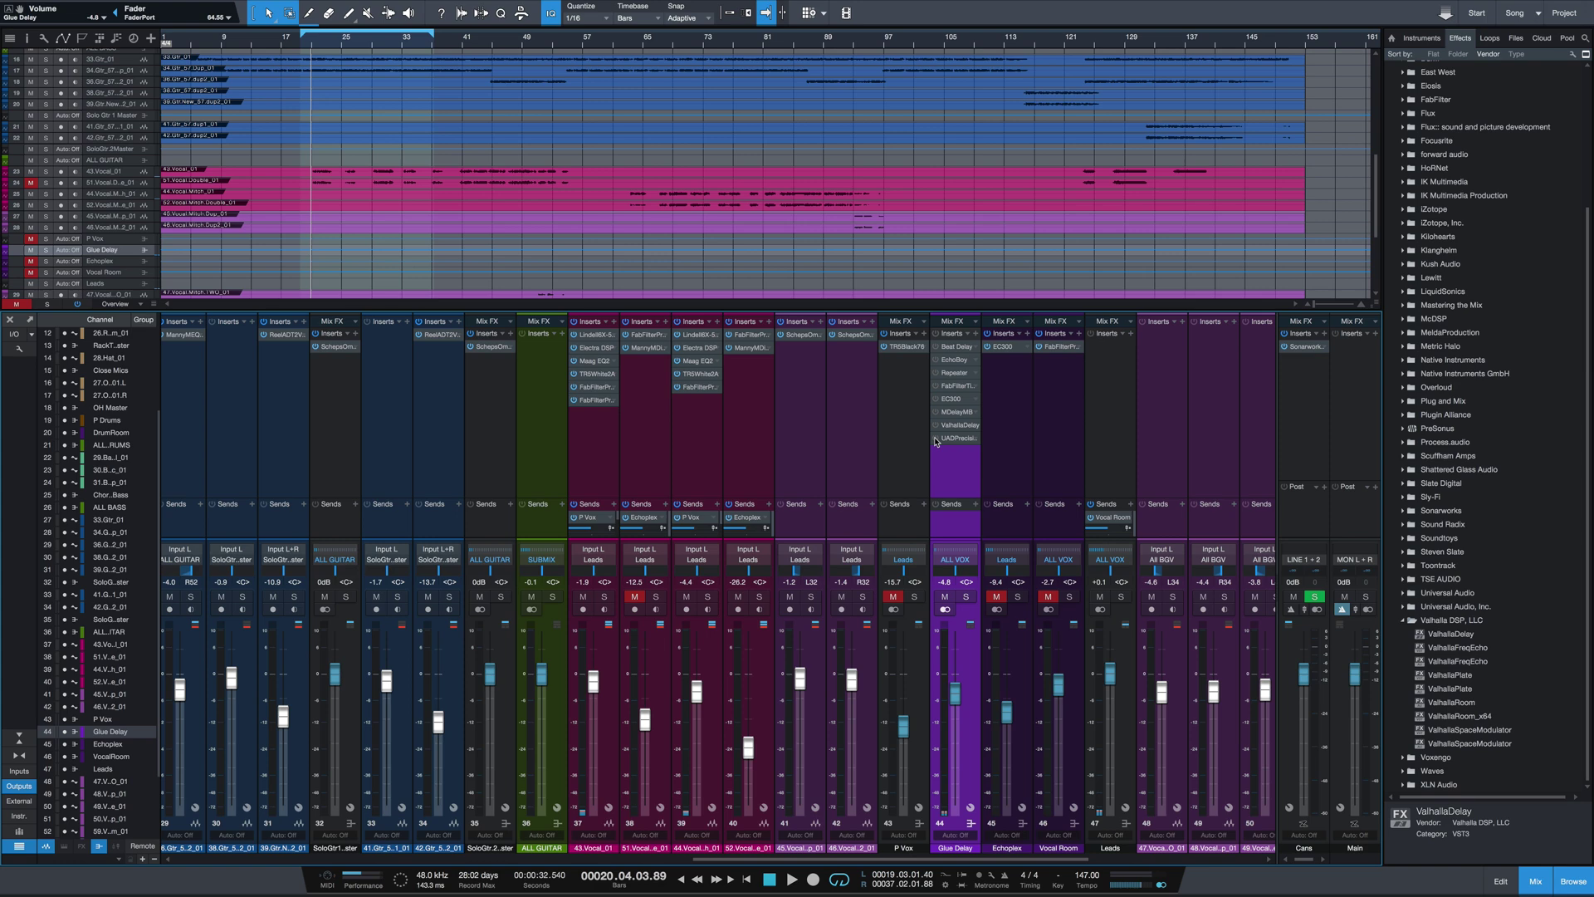
- Loop the short vocal phrase from about bar 21 to bar 24 and audition the Beat Delay insert on it
key(e)
key(e)
key(e)
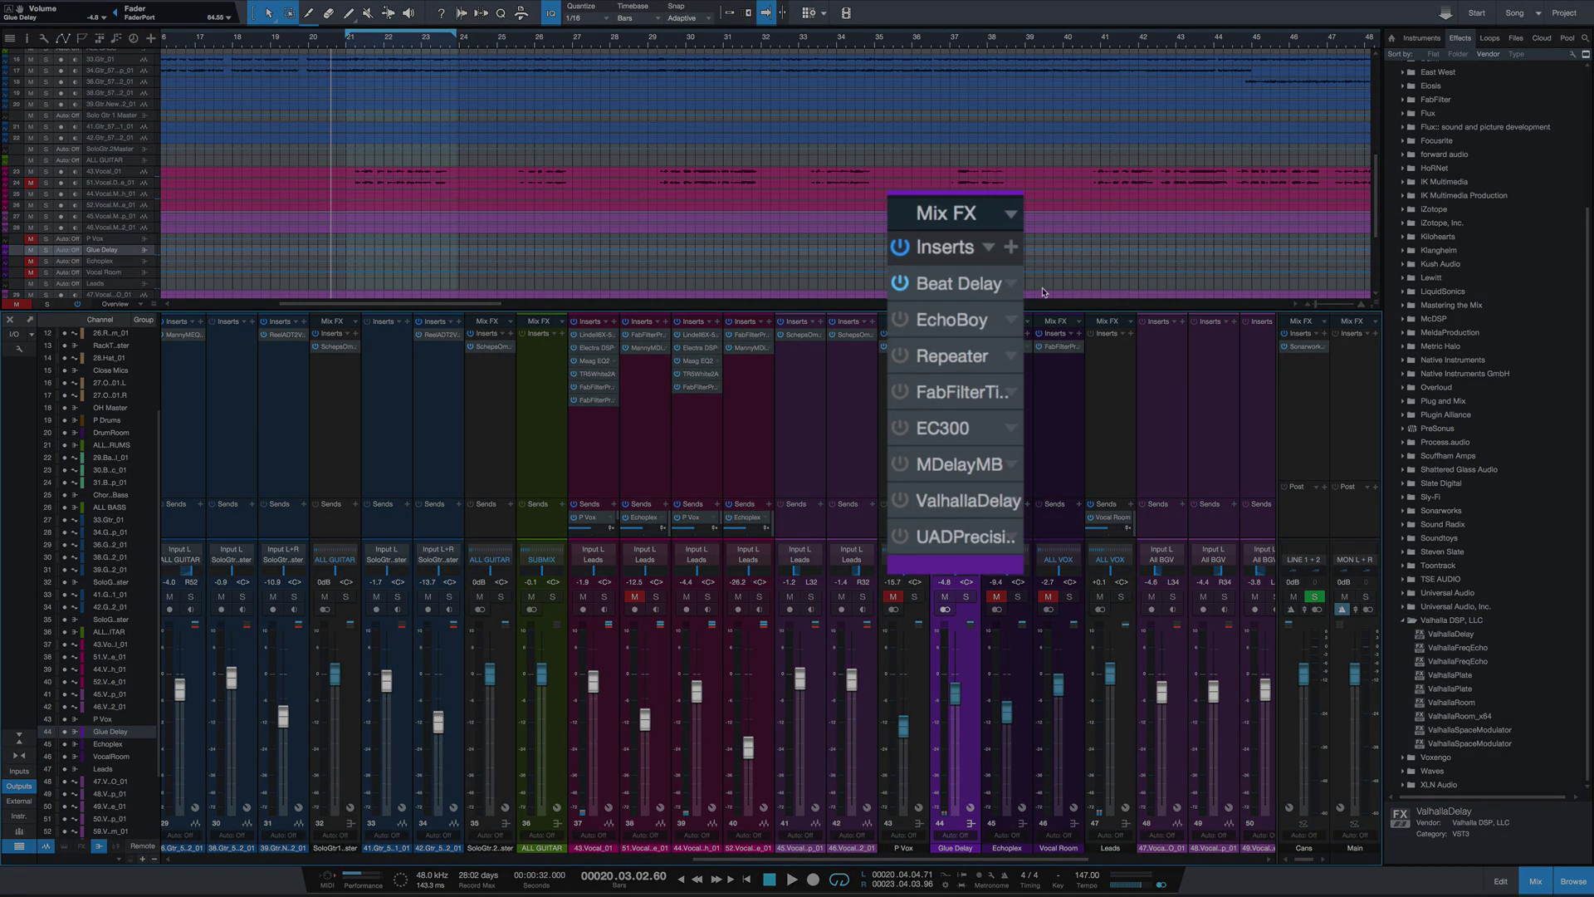
key(space)
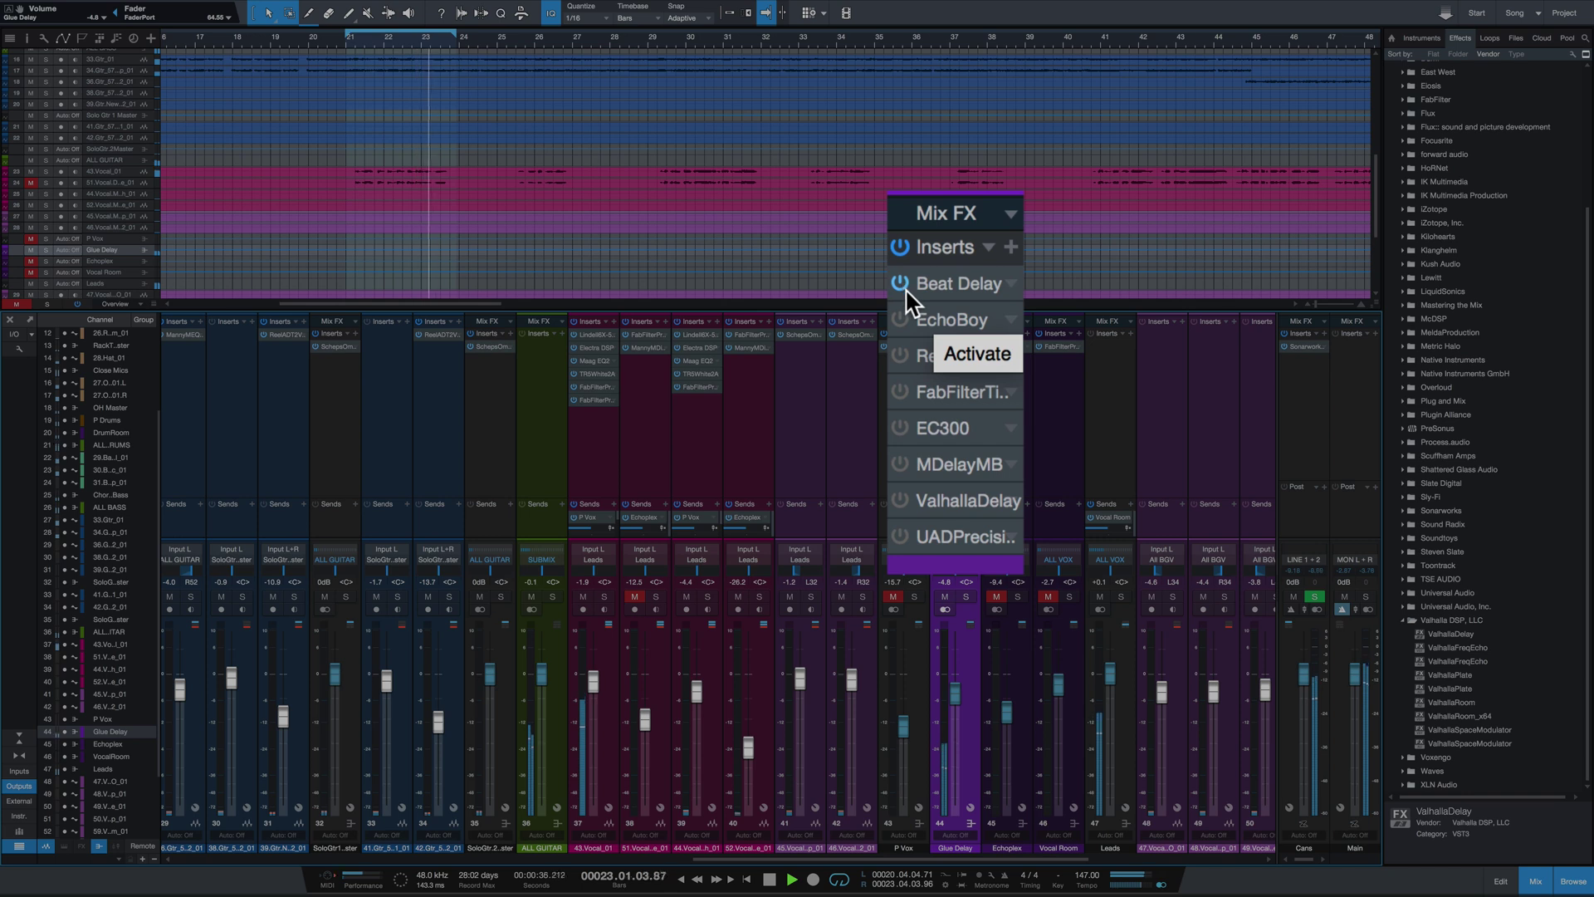
click(900, 283)
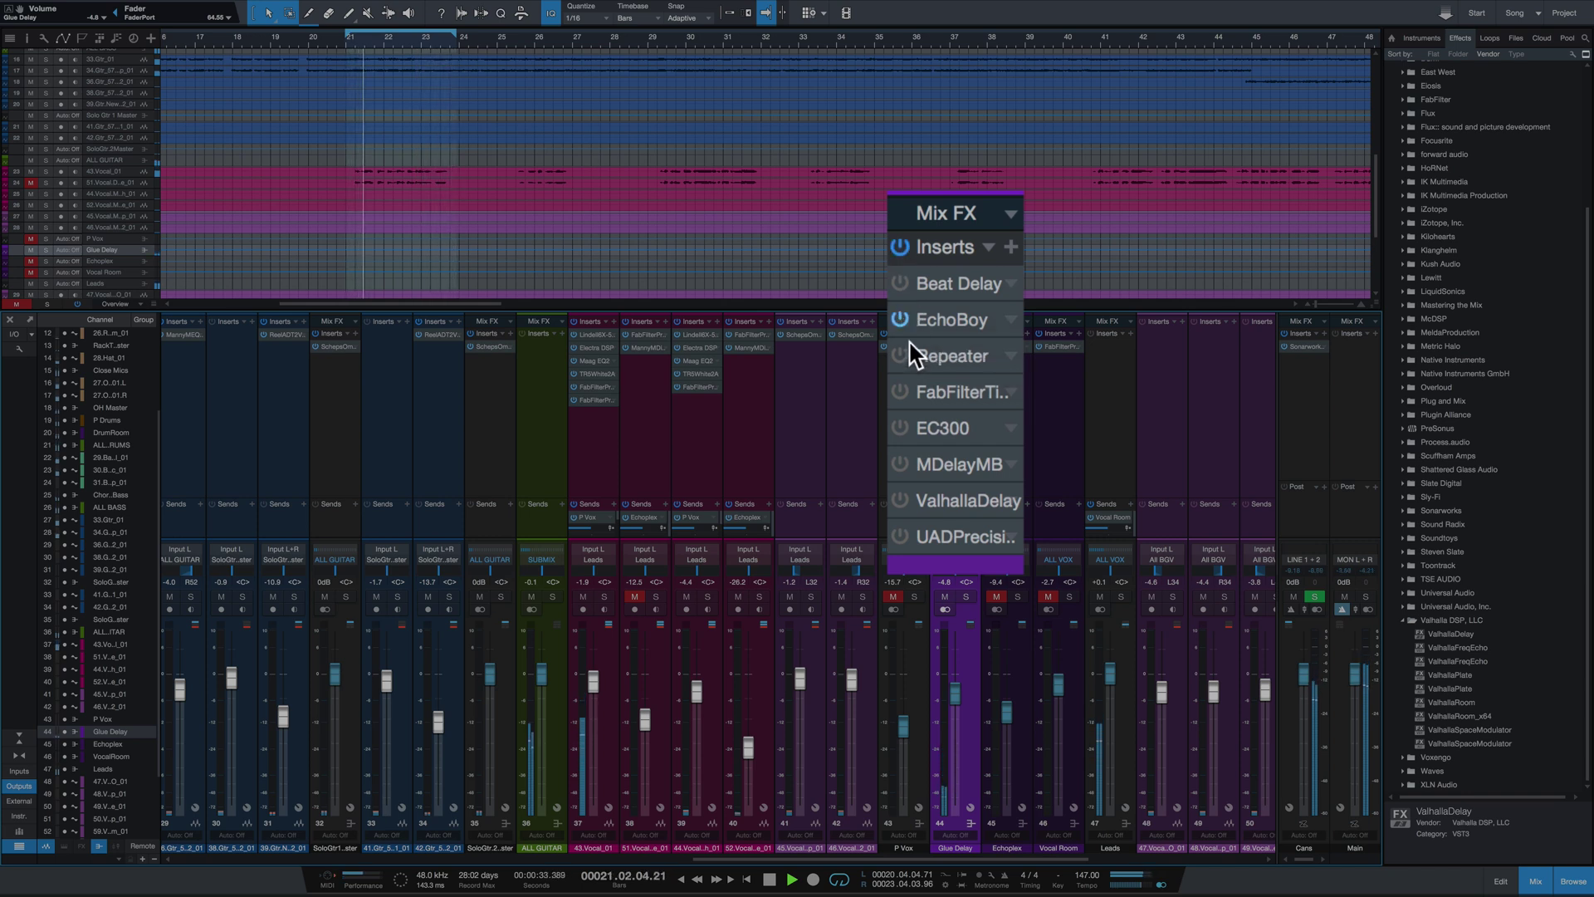
- Audition the EchoBoy and Repeater inserts one at a time on the looped vocal phrase
click(901, 320)
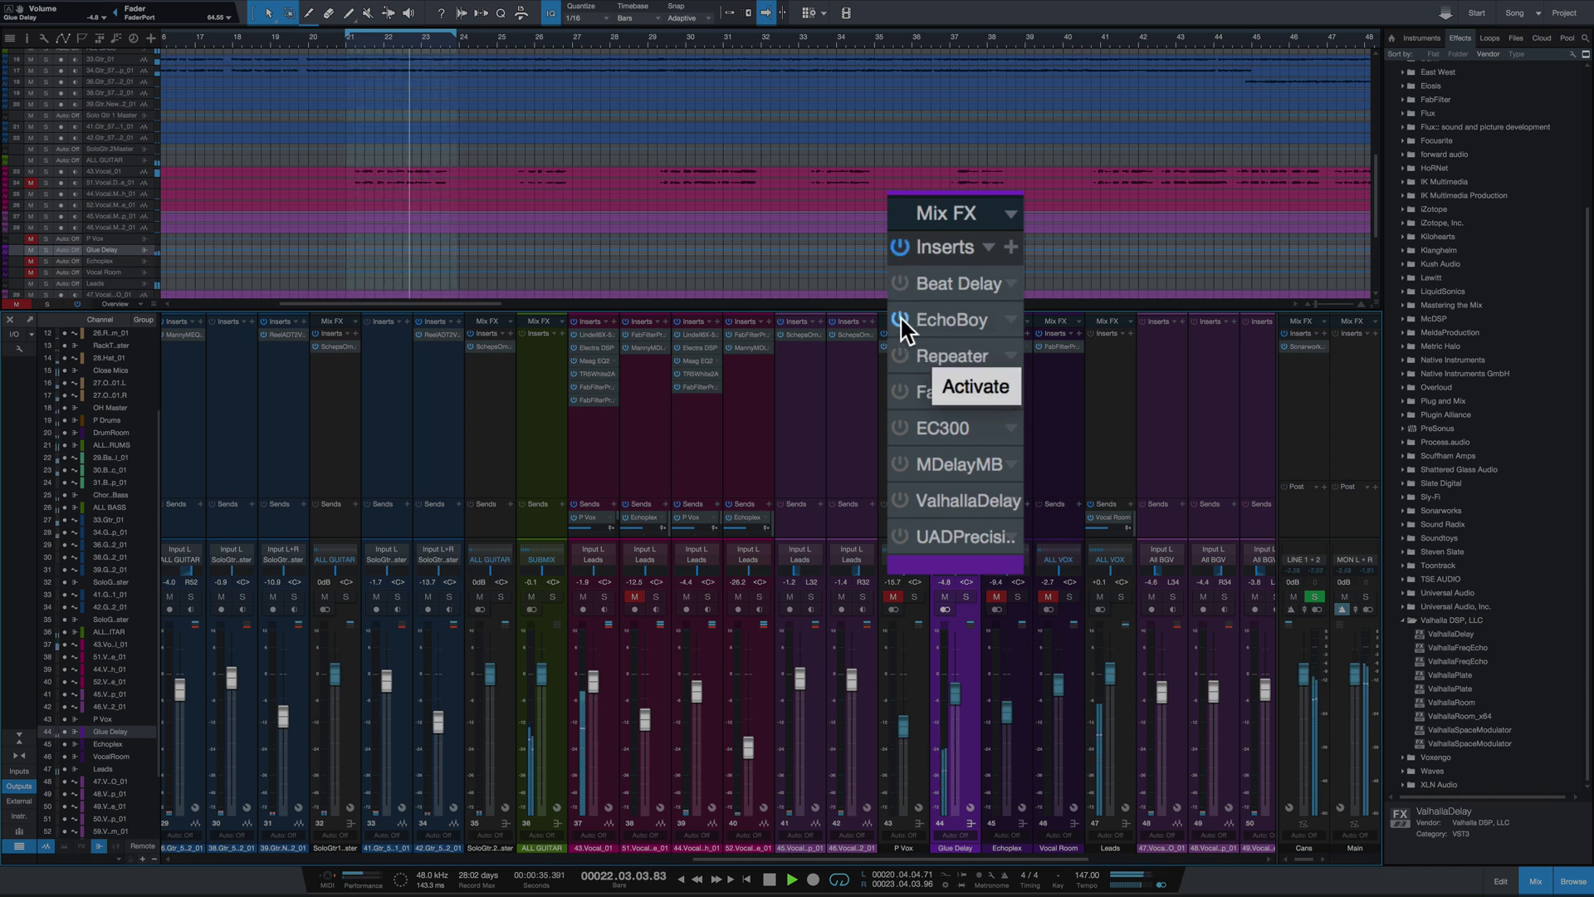
click(900, 320)
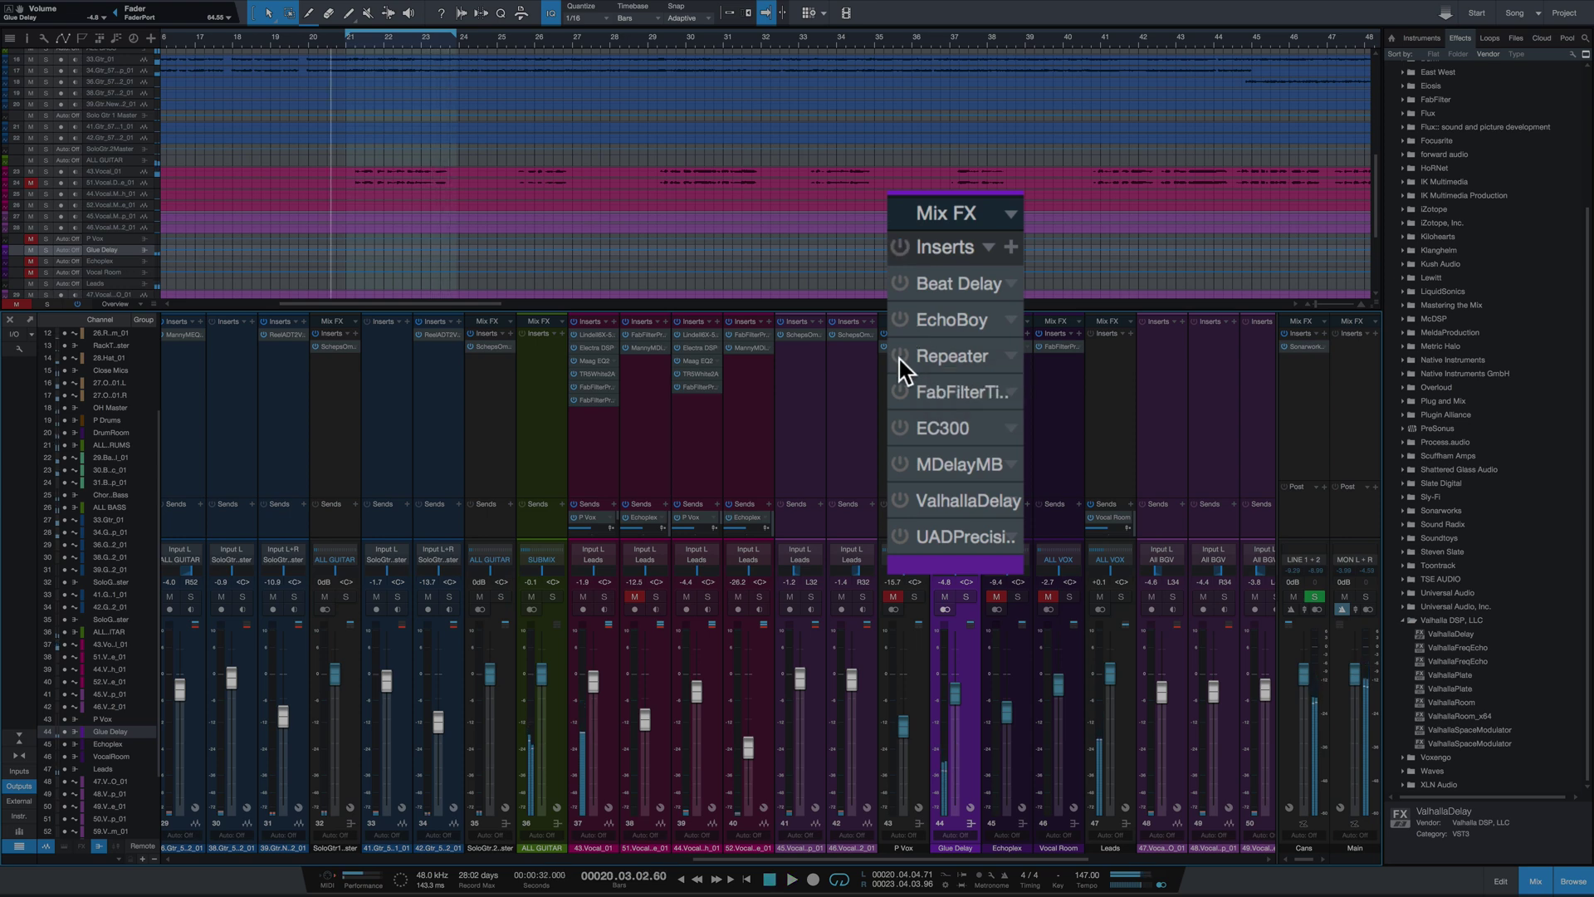
click(900, 355)
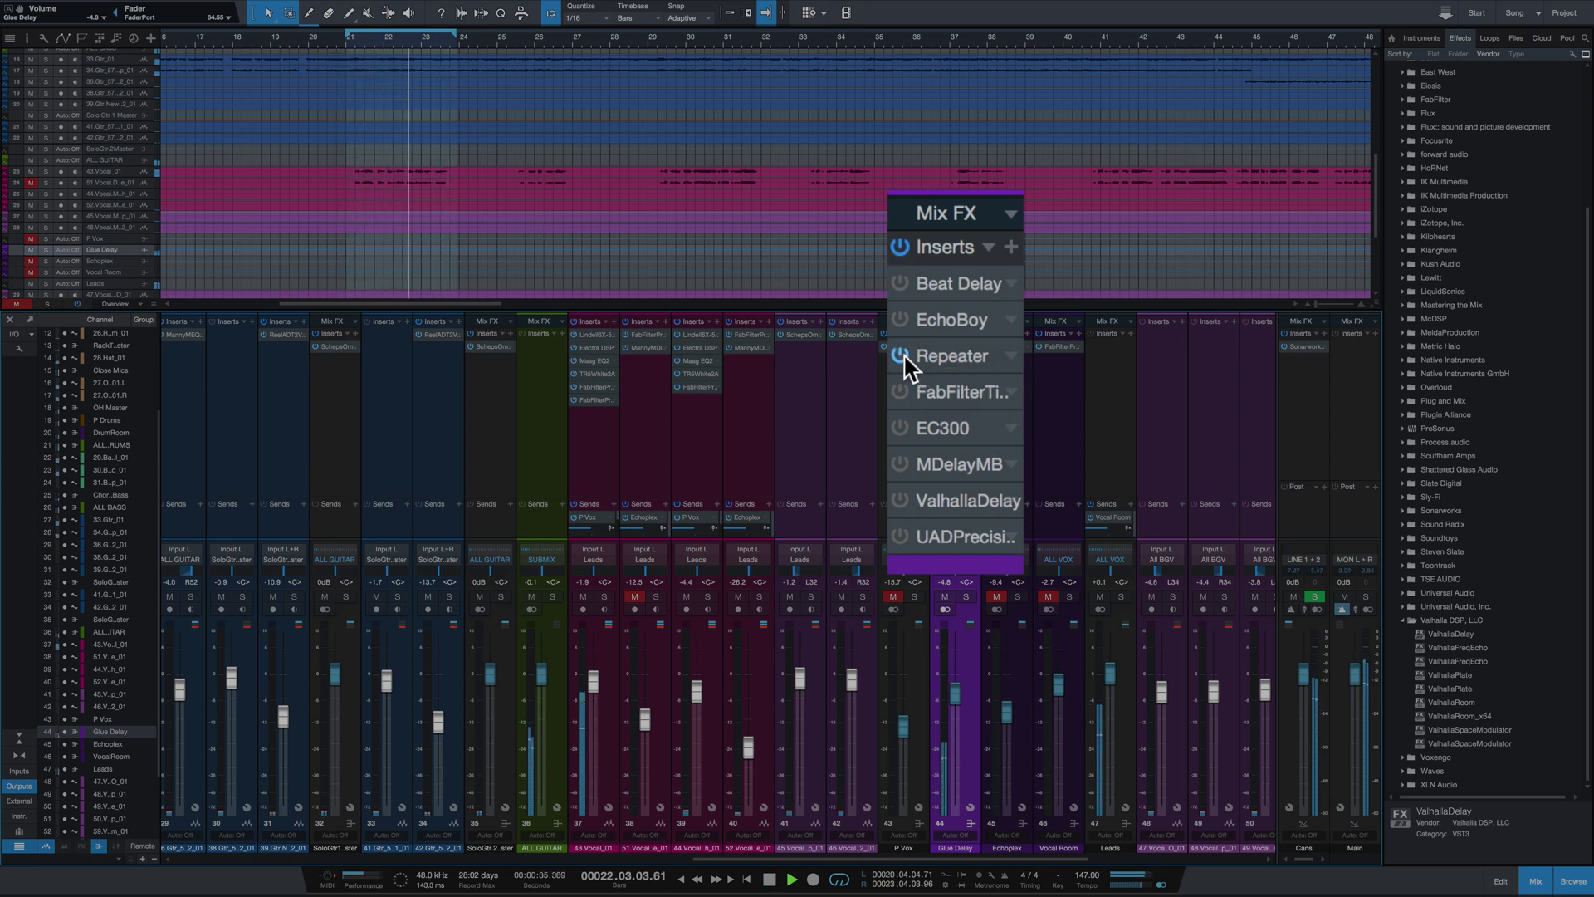
click(900, 355)
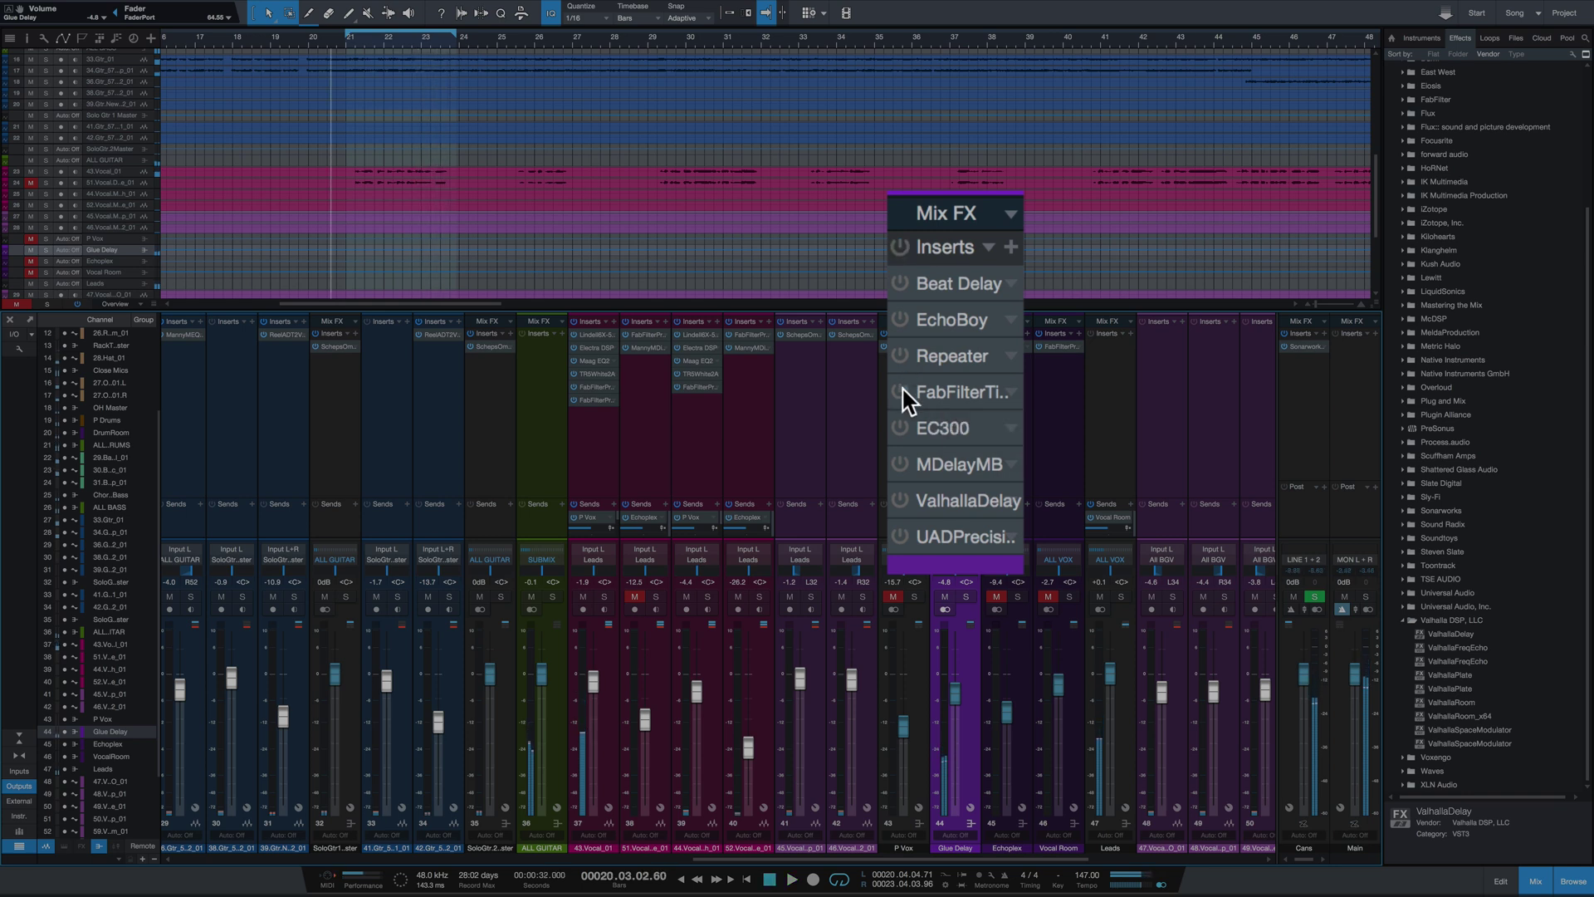
- Audition the FabFilter Timeless 2 and EC300 inserts one at a time on the looped vocal phrase
click(900, 392)
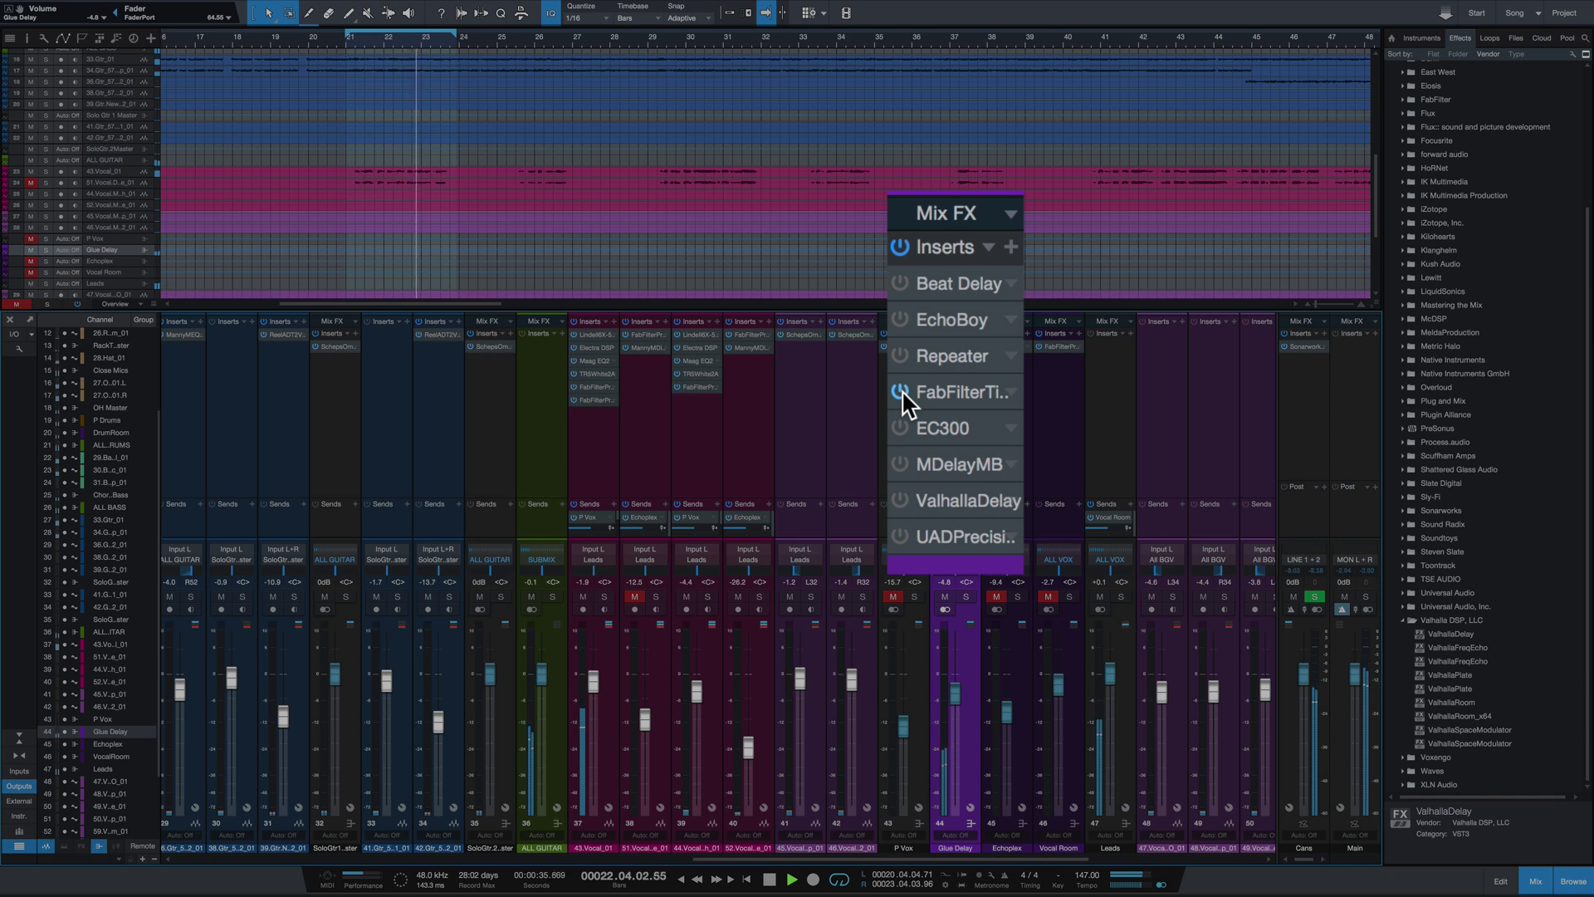
key(space)
click(900, 392)
click(899, 420)
key(space)
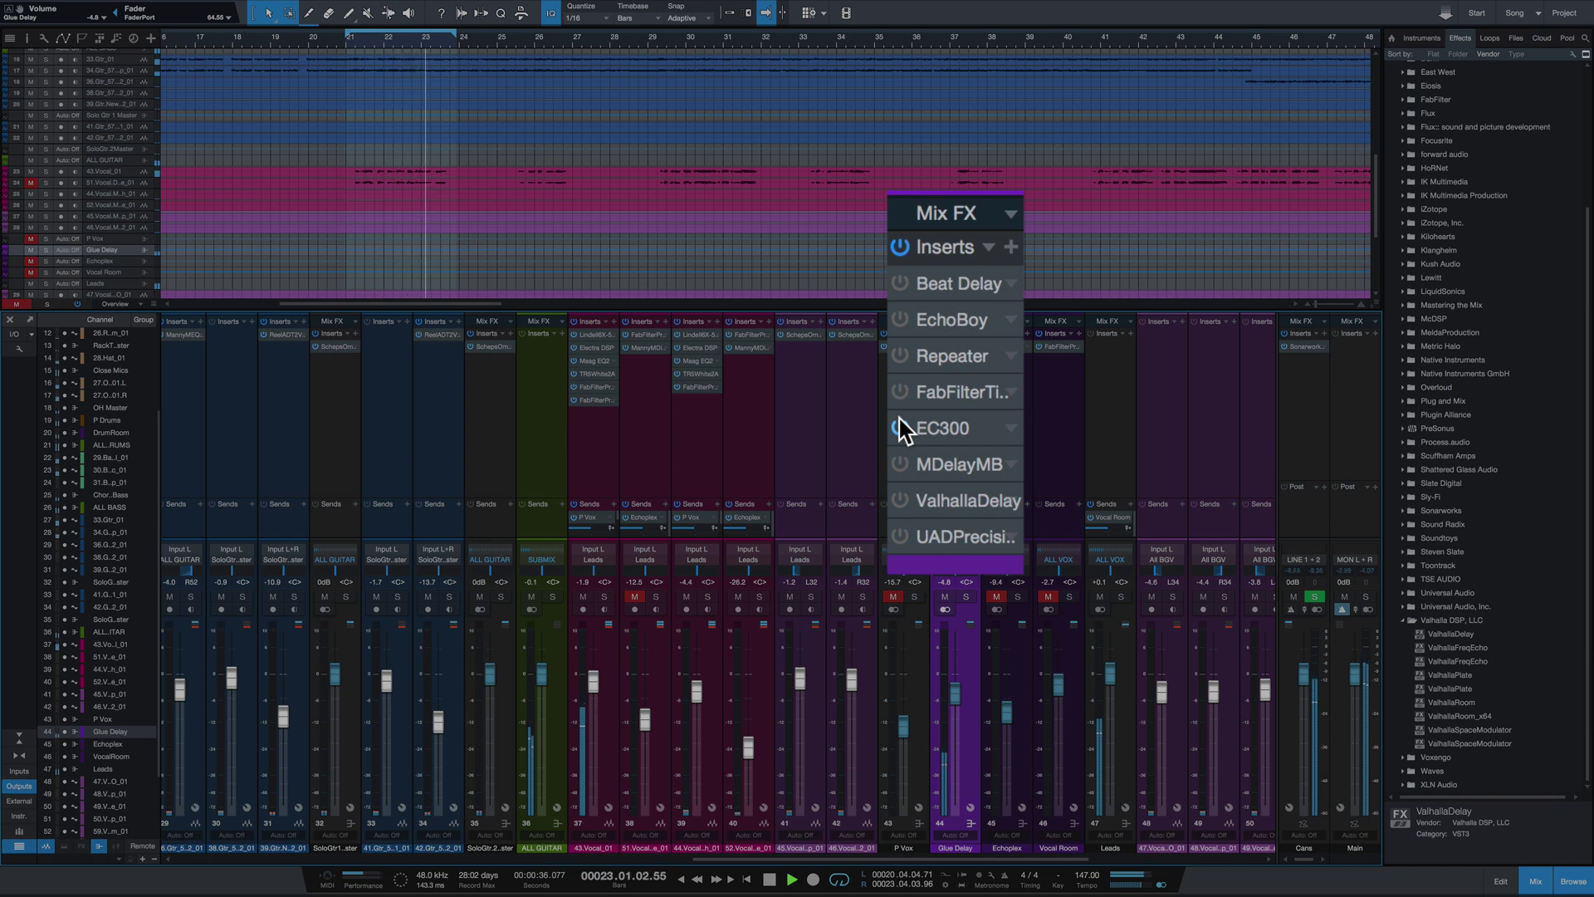
key(space)
click(900, 428)
- Audition the MDelayMB and ValhallaDelay inserts one at a time on the looped vocal phrase
click(900, 465)
key(space)
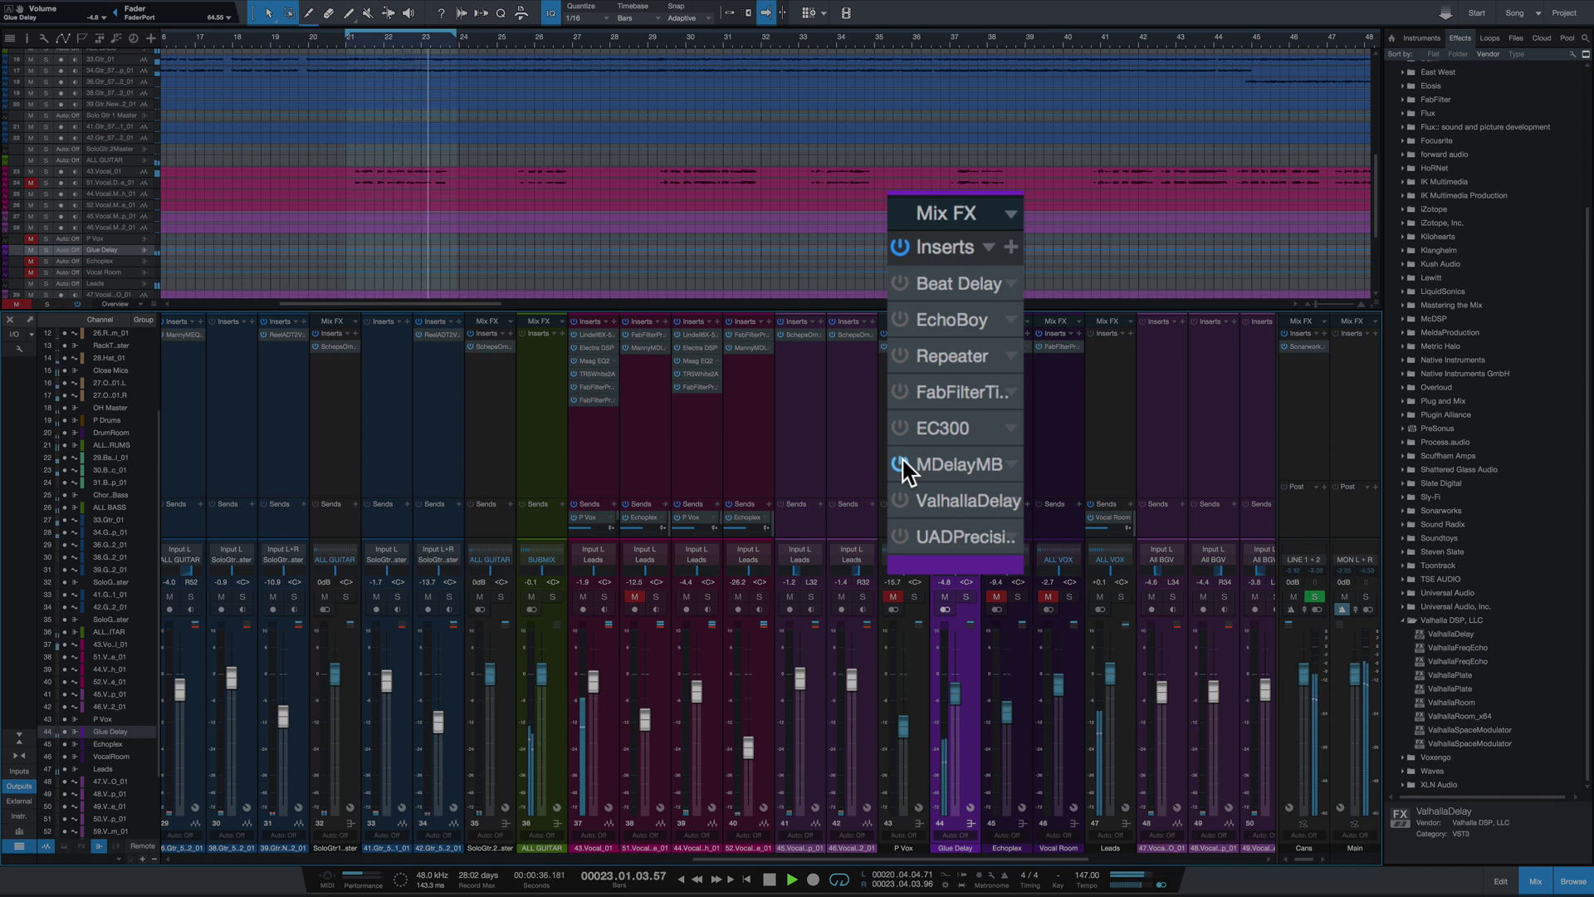
key(space)
click(900, 464)
click(900, 500)
key(space)
key(space)
click(900, 499)
- Audition the UAD Precision Delay Mod insert on the looped vocal phrase and stop playback
click(902, 525)
key(space)
key(space)
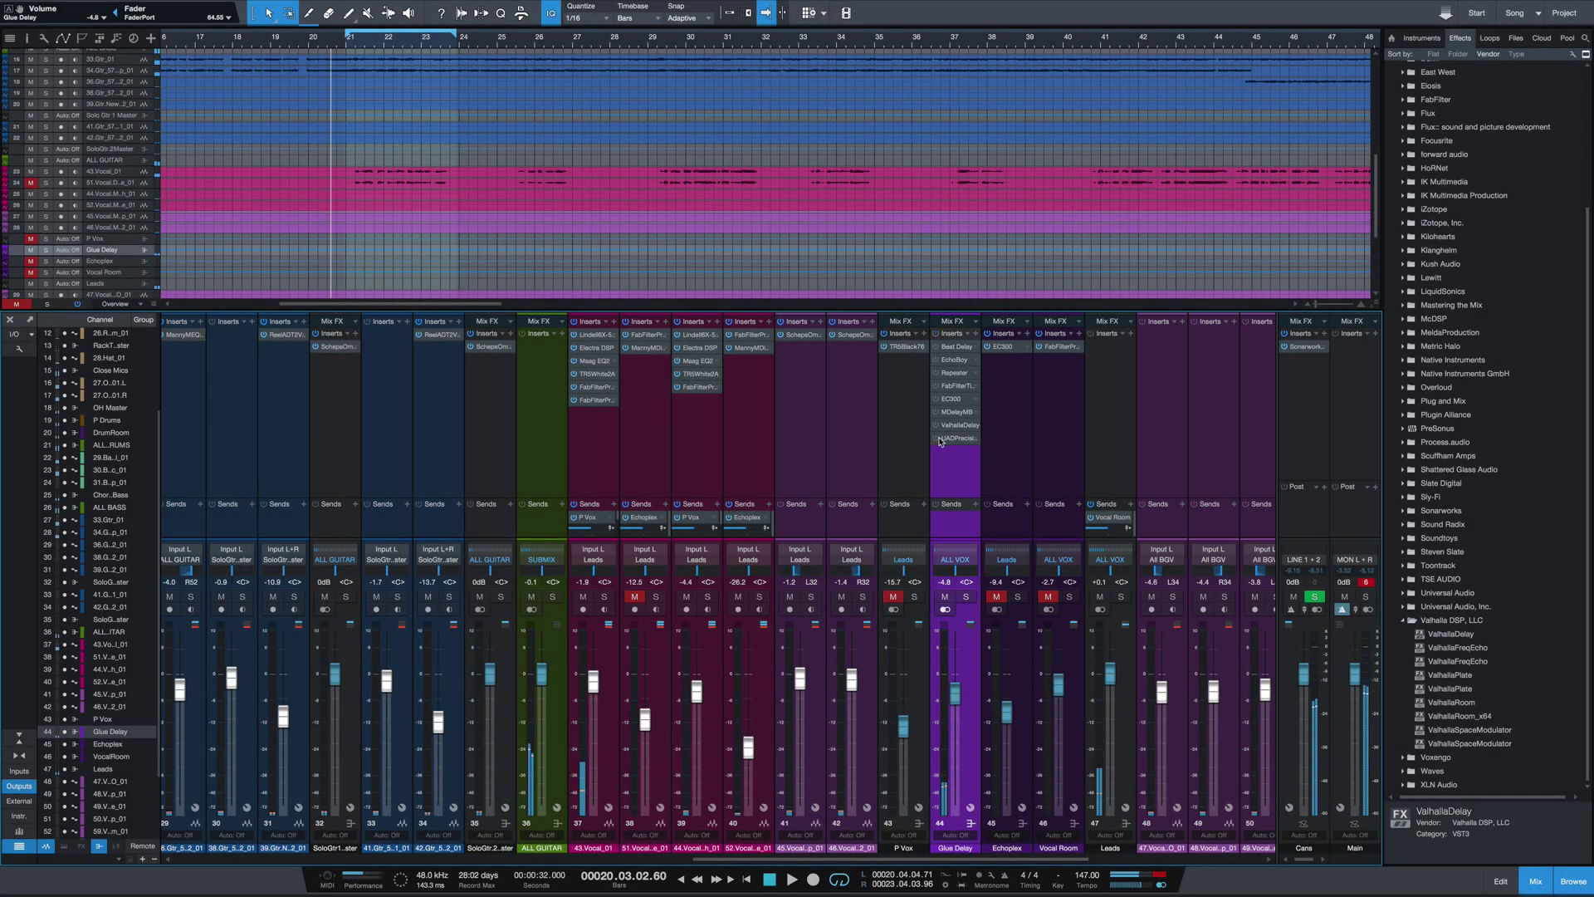